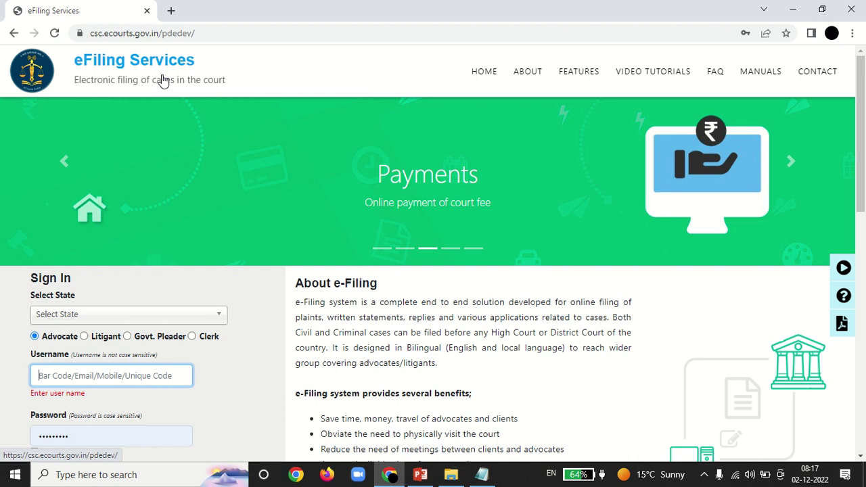
Step: Choose Madhya Pradesh from the state list on the eFiling sign-in form
{"action": "left_click", "coordinate": [197, 319]}
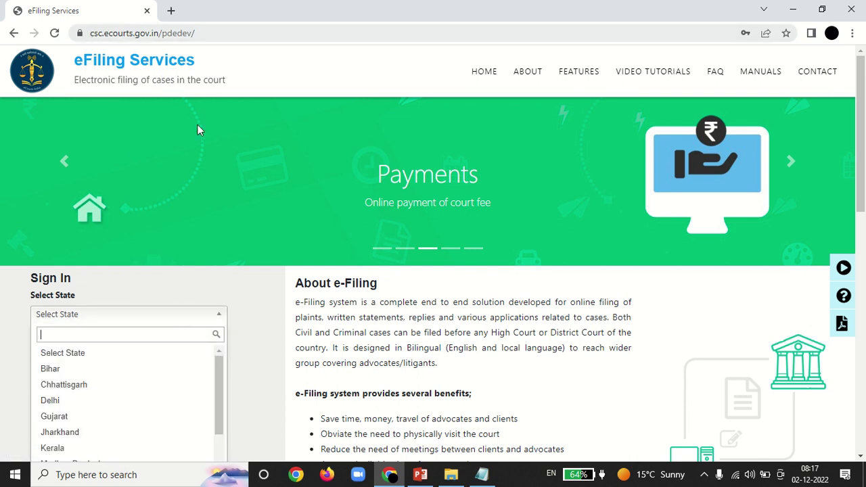
{"action": "left_click_drag", "start_coordinate": [218, 373], "coordinate": [222, 401]}
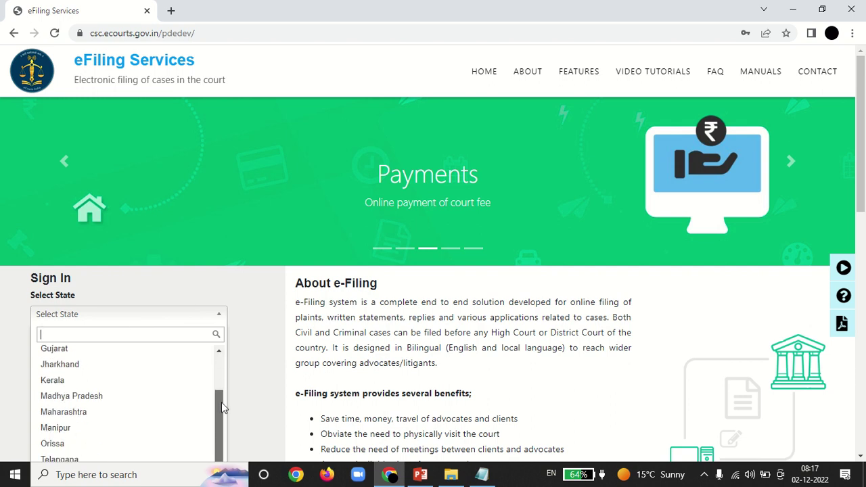
{"action": "left_click", "coordinate": [111, 397]}
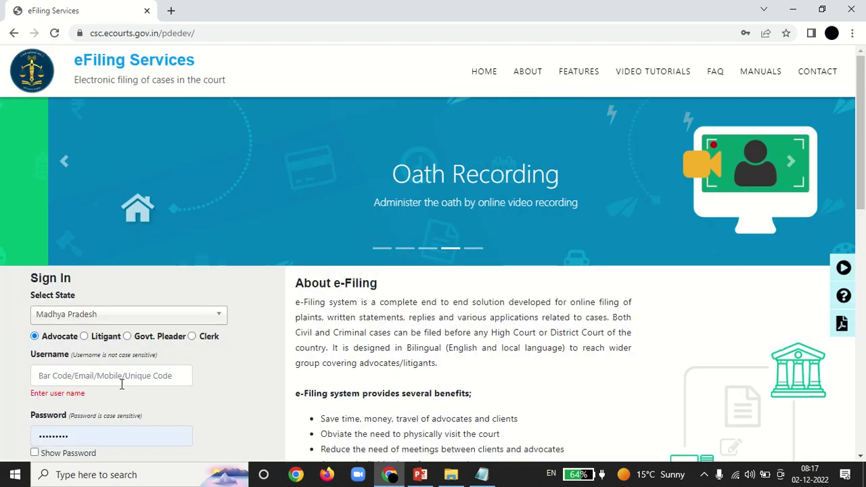
{"action": "left_click", "coordinate": [117, 382]}
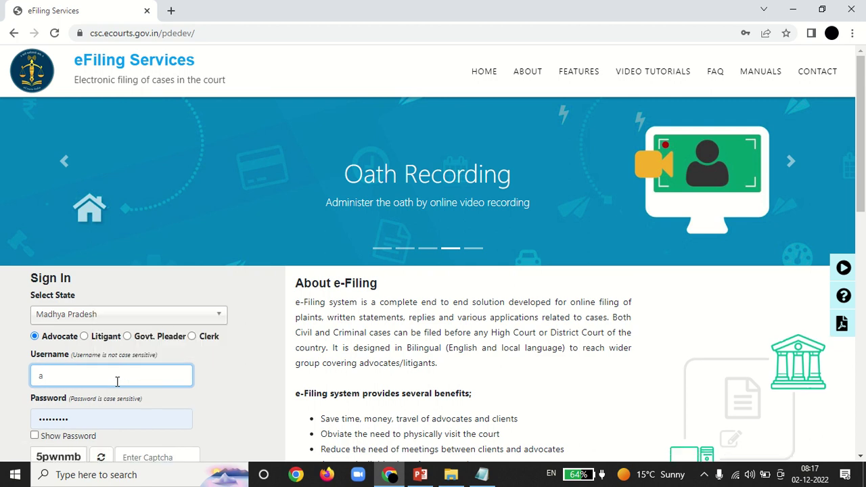
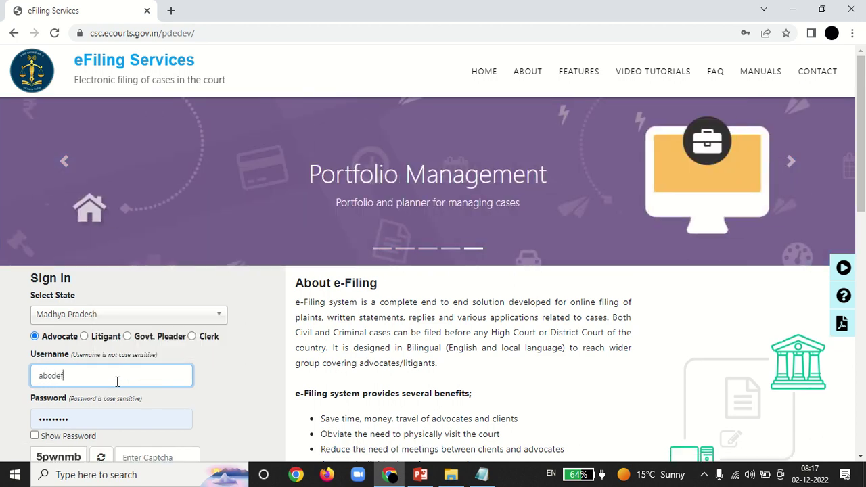
Step: Enter the advocate's e-mail address as the username
{"action": "double_click", "coordinate": [117, 382]}
{"action": "left_click", "coordinate": [117, 382]}
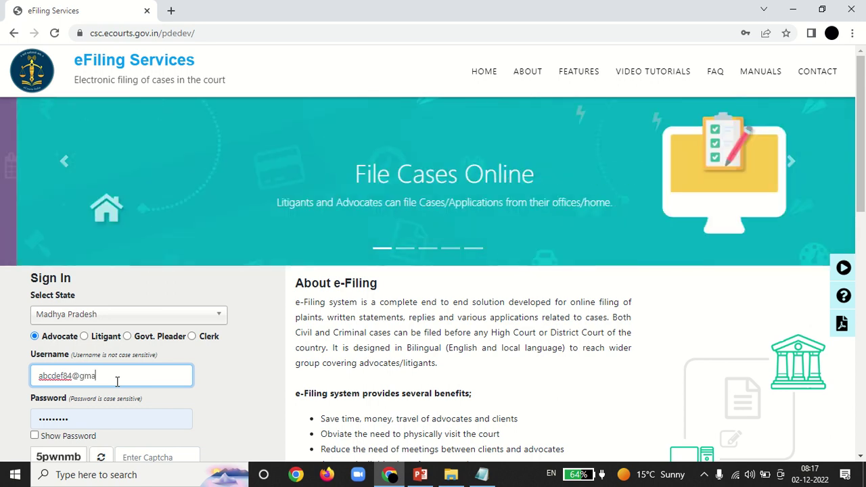
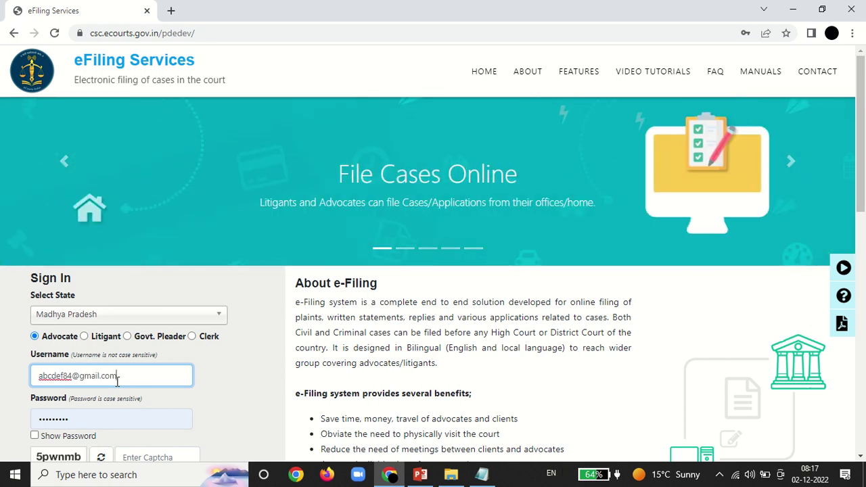
Step: Replace the saved password, enter the captcha code and submit the sign-in form
{"action": "left_click", "coordinate": [108, 416]}
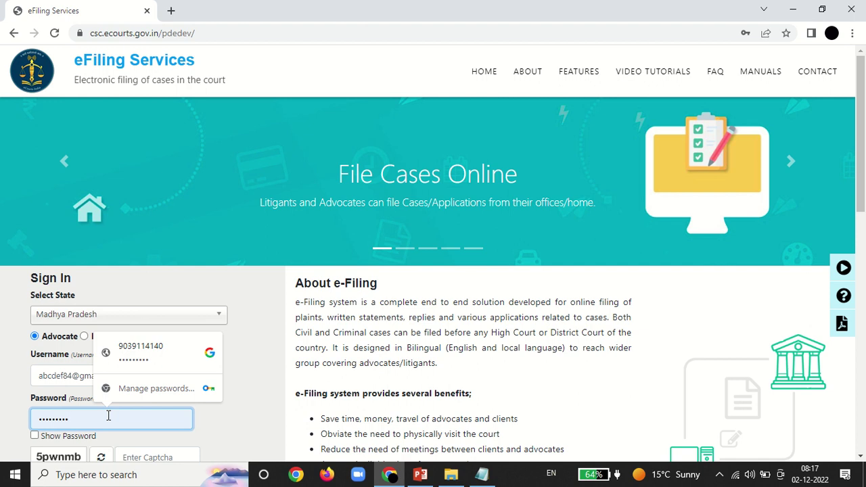
{"action": "key", "text": "BackSpace"}
{"action": "key", "text": "BackSpace"}
{"action": "key", "text": "BackSpace"}
{"action": "key", "text": "BackSpace"}
{"action": "key", "text": "BackSpace"}
{"action": "key", "text": "BackSpace"}
{"action": "key", "text": "BackSpace"}
{"action": "key", "text": "BackSpace"}
{"action": "key", "text": "BackSpace"}
{"action": "type", "text": "a"}
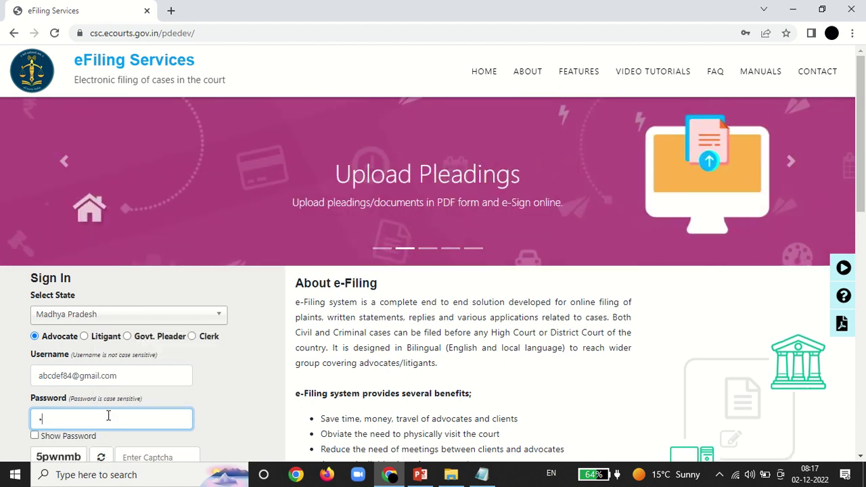
{"action": "type", "text": "bcdefghijk"}
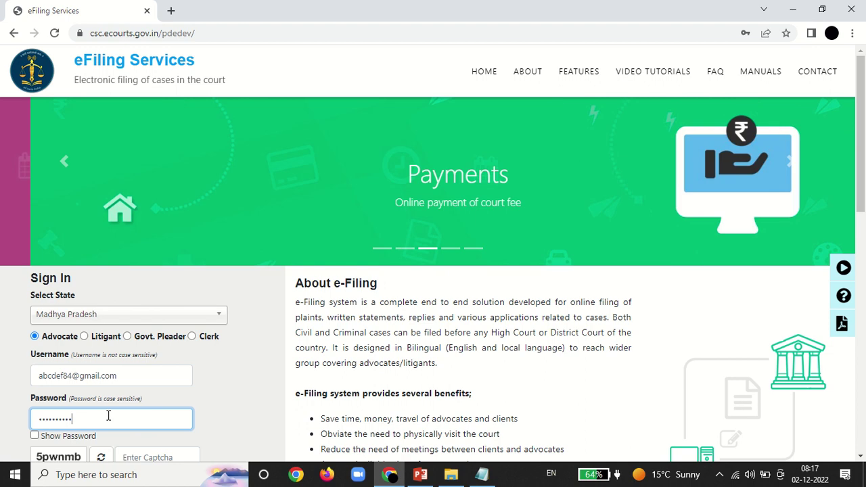
{"action": "left_click", "coordinate": [128, 458]}
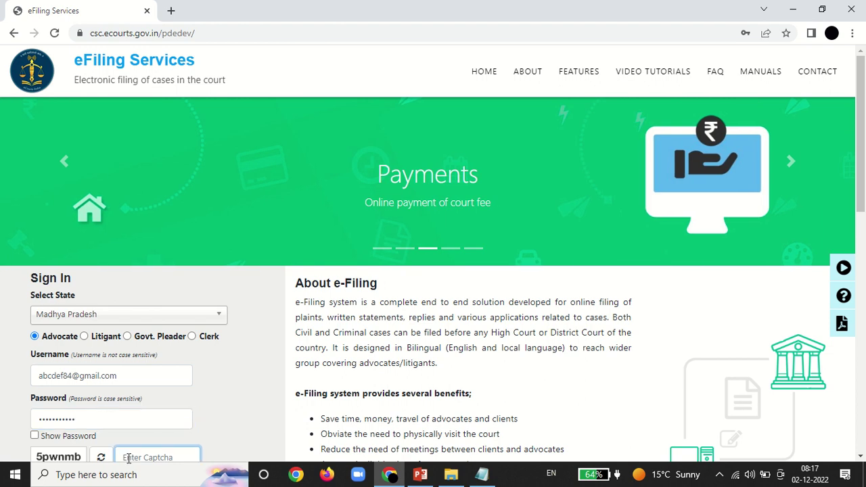
{"action": "type", "text": "5"}
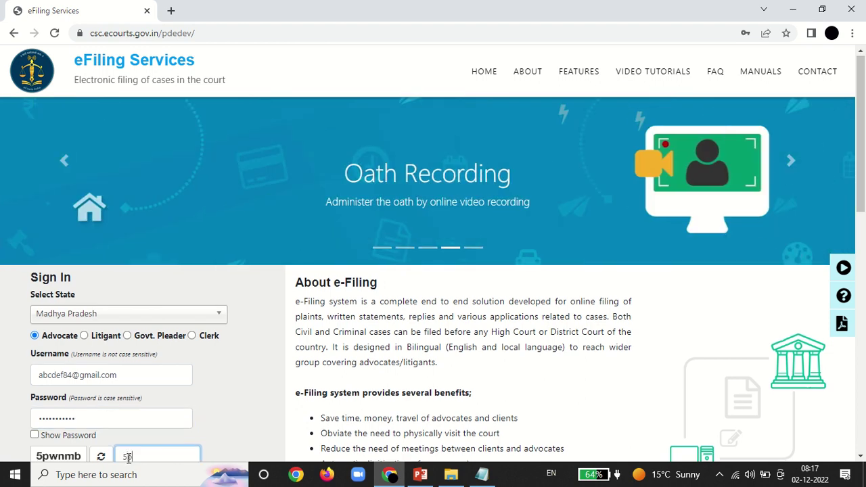
{"action": "type", "text": "pwnmb"}
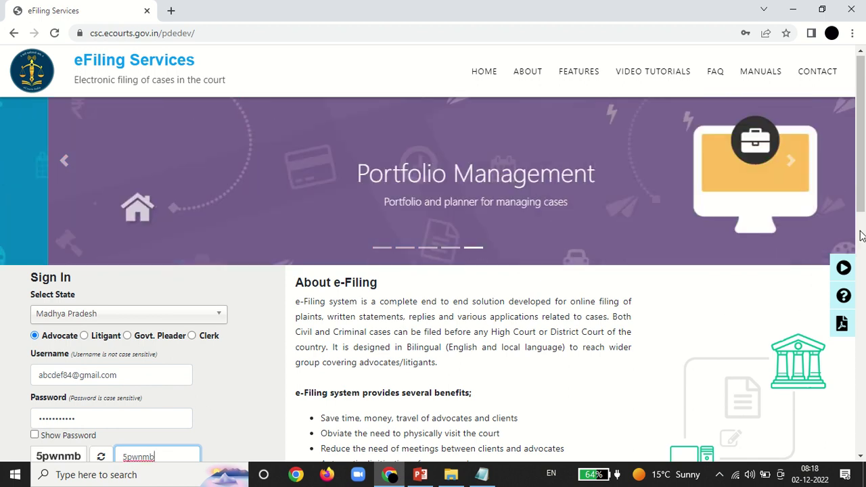
{"action": "scroll", "coordinate": [433, 270], "scroll_direction": "down", "scroll_amount": 1}
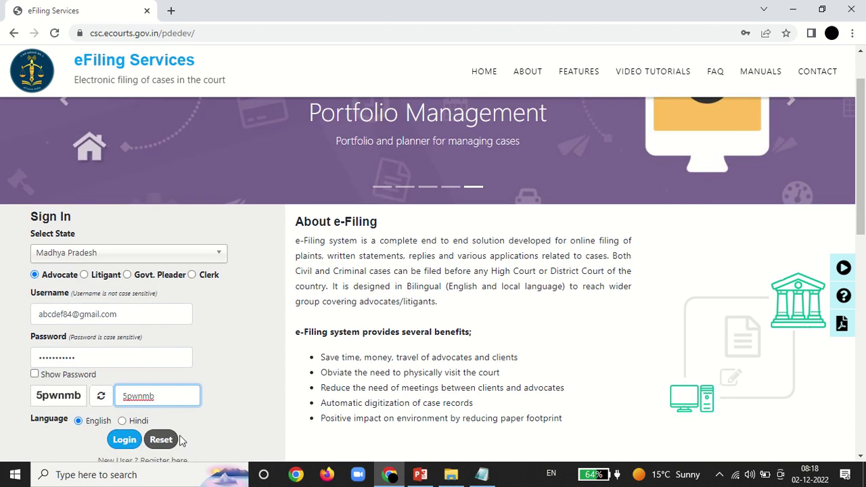
{"action": "left_click", "coordinate": [117, 441]}
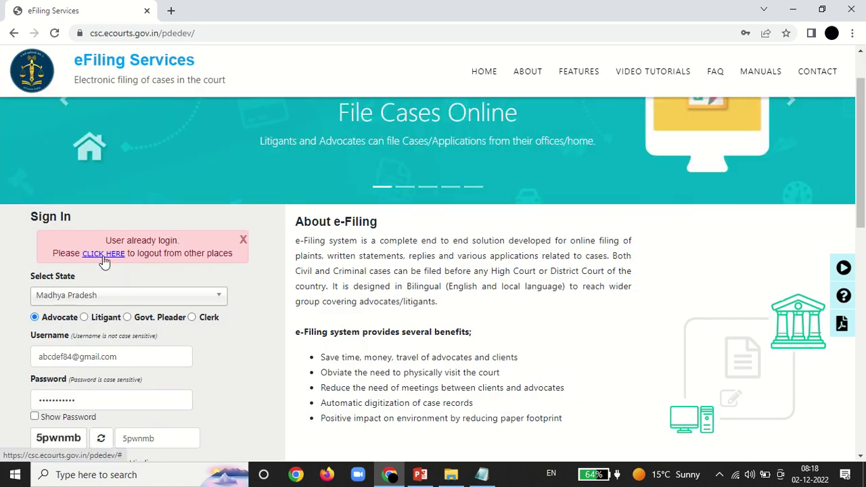
Step: End the other logged-in sessions by confirming with the account password, then sign in
{"action": "left_click", "coordinate": [103, 254]}
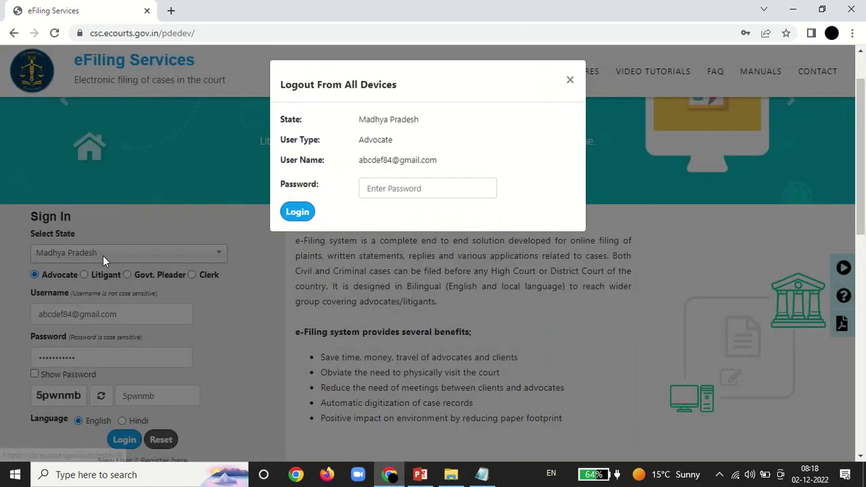
{"action": "left_click", "coordinate": [386, 192]}
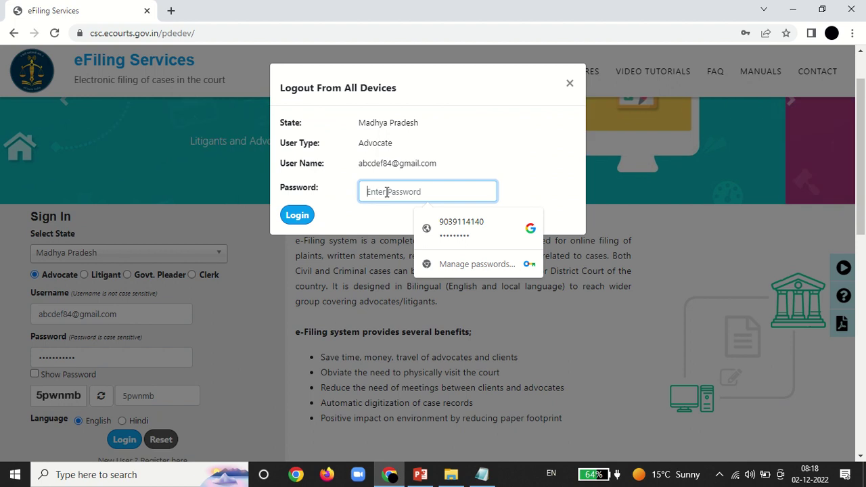
{"action": "type", "text": "•••"}
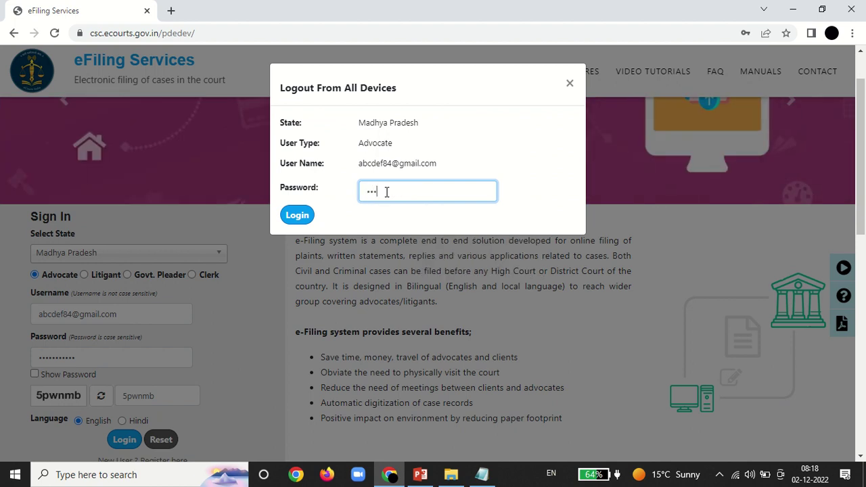
{"action": "type", "text": "••••••••"}
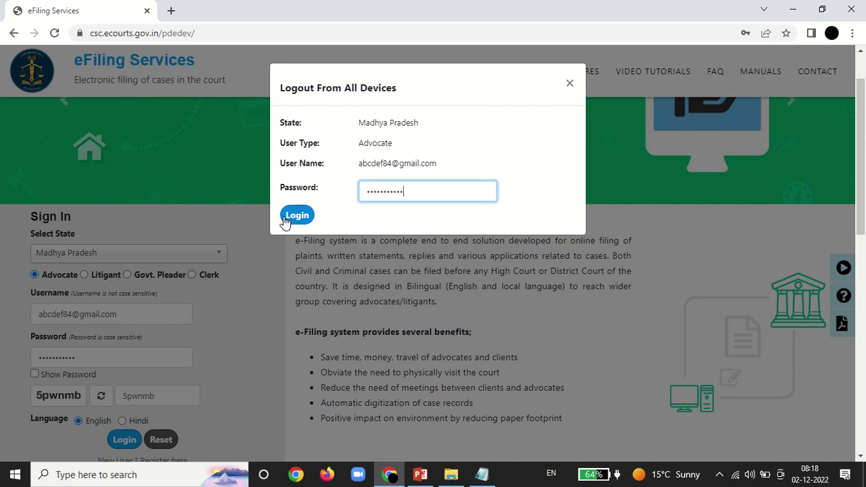
{"action": "left_click", "coordinate": [286, 222]}
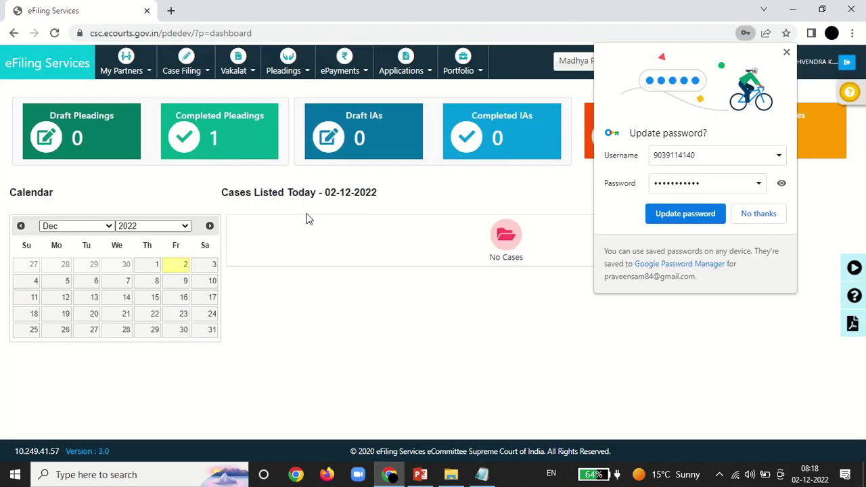
Step: Decline Chrome's password update offer and start a New Case Filing from the Case Filing menu
{"action": "left_click", "coordinate": [754, 214]}
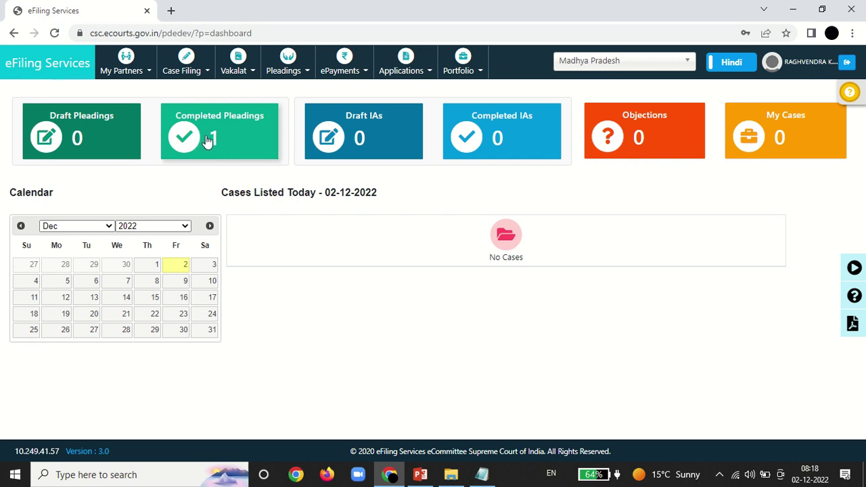
{"action": "left_click", "coordinate": [193, 73]}
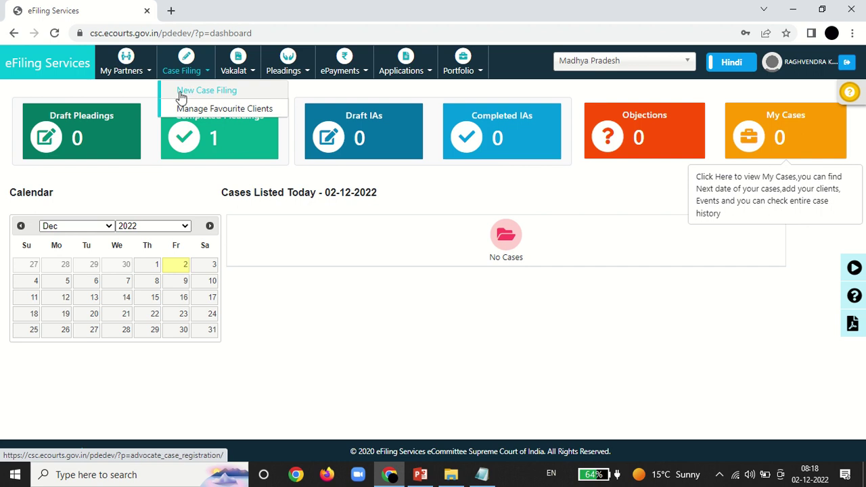
{"action": "left_click", "coordinate": [181, 94]}
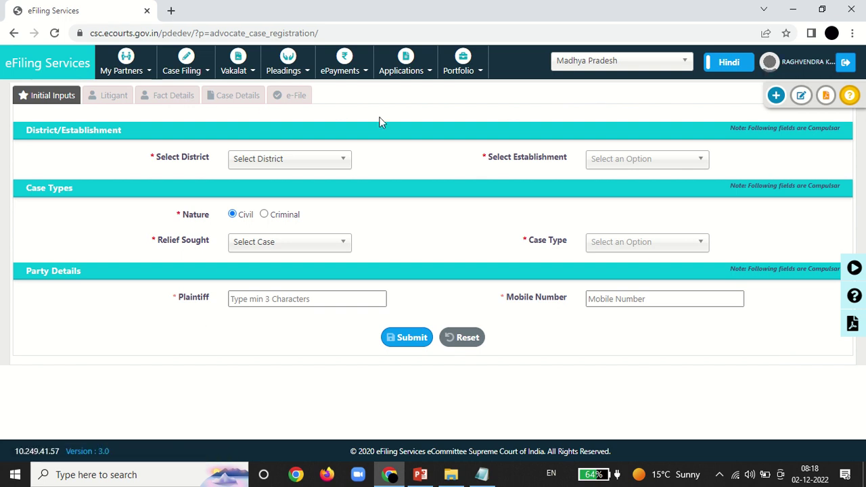
Step: Set district Datia, District and Sessions Court, relief Appeal and case type Divorce by mutual consent
{"action": "left_click", "coordinate": [338, 166]}
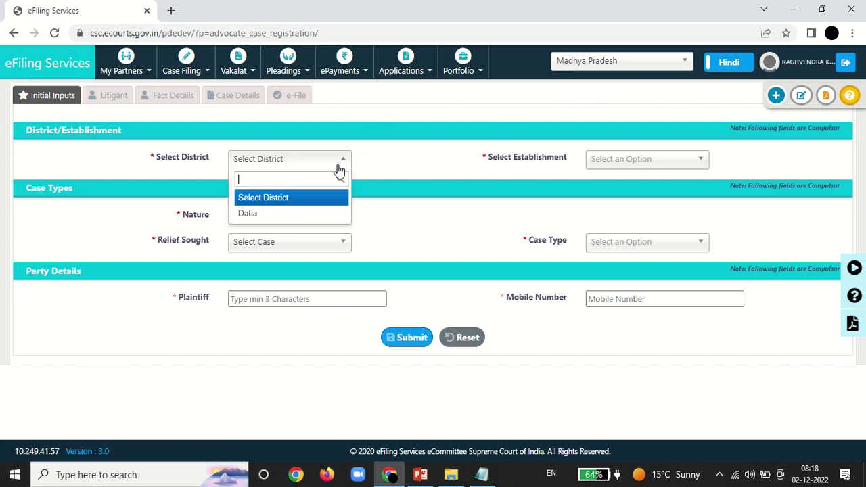
{"action": "left_click", "coordinate": [255, 215]}
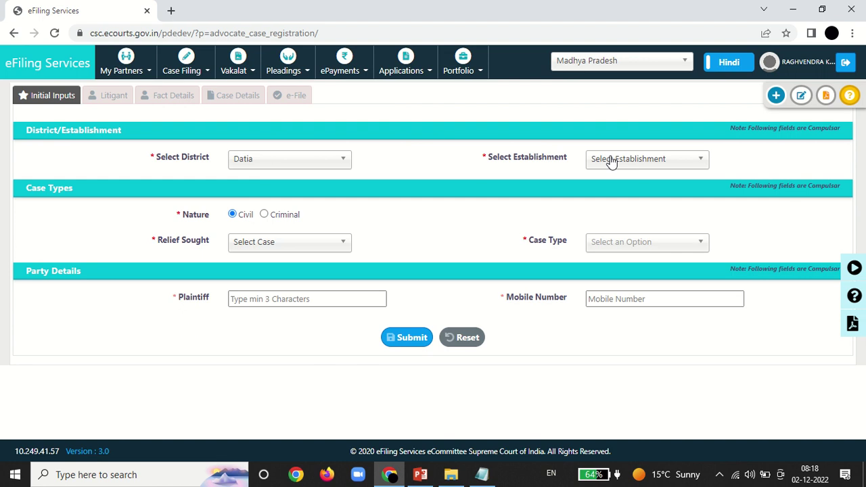
{"action": "left_click", "coordinate": [614, 162]}
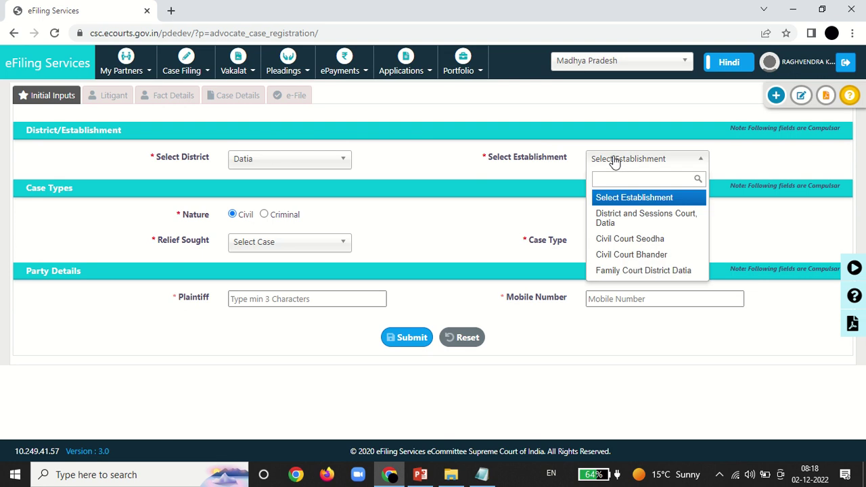
{"action": "left_click", "coordinate": [633, 222]}
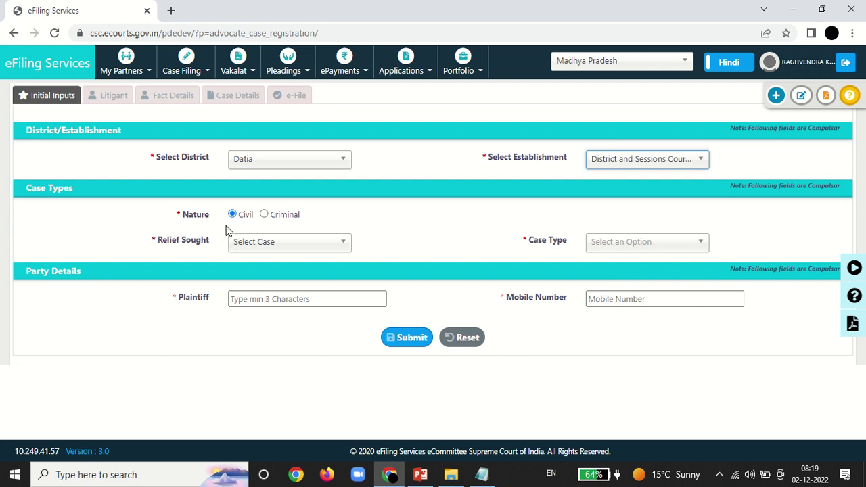
{"action": "left_click", "coordinate": [261, 248]}
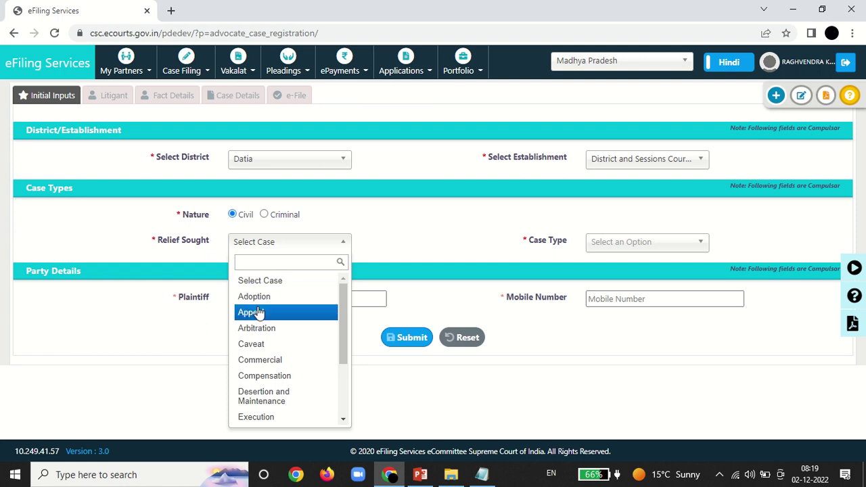
{"action": "left_click", "coordinate": [258, 312]}
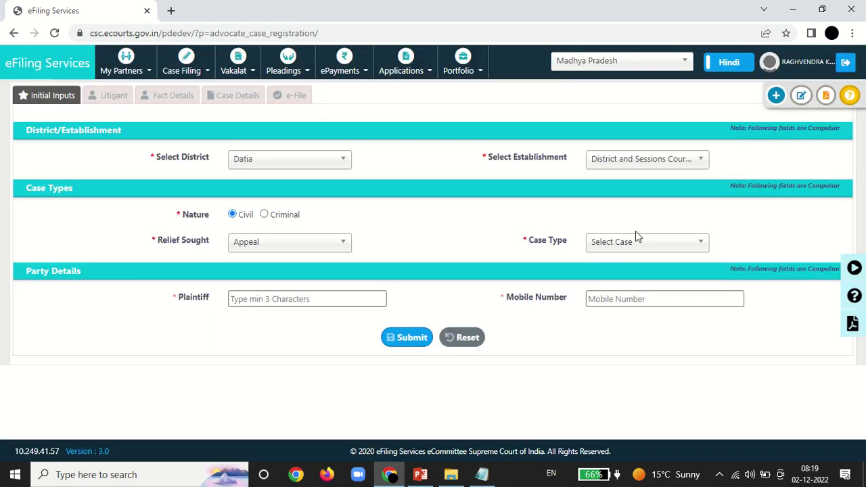
{"action": "left_click", "coordinate": [643, 247]}
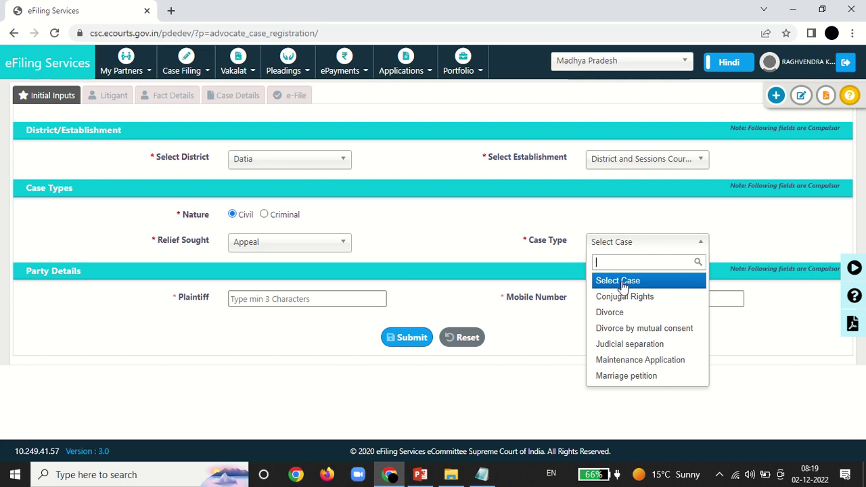
{"action": "left_click", "coordinate": [611, 331]}
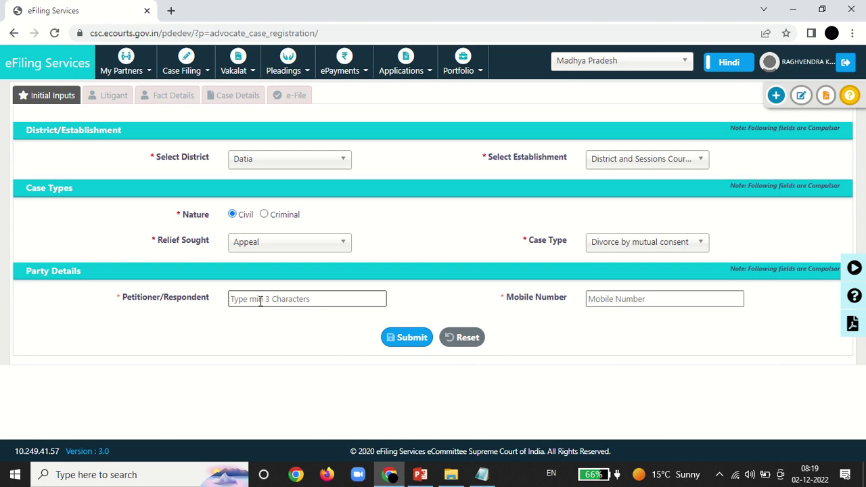
Step: Enter the petitioner's name and mobile number, then submit the initial inputs to create the case
{"action": "left_click", "coordinate": [260, 299]}
{"action": "type", "text": "Dilip"}
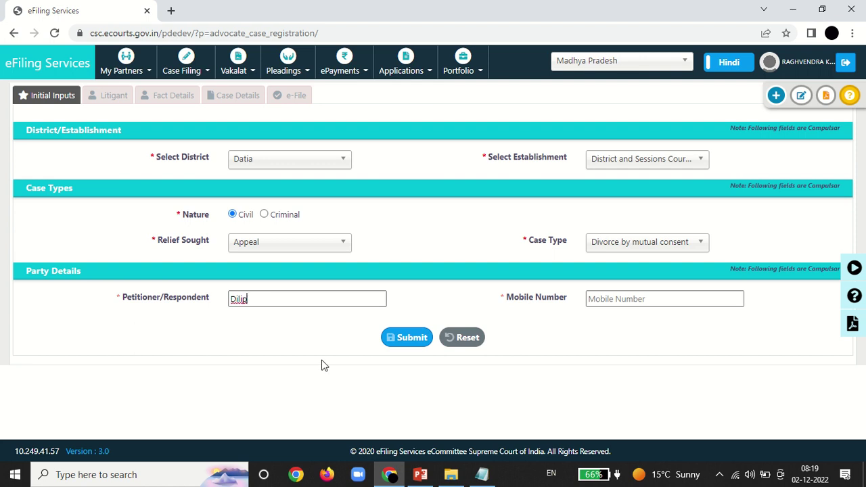
{"action": "left_click", "coordinate": [620, 298]}
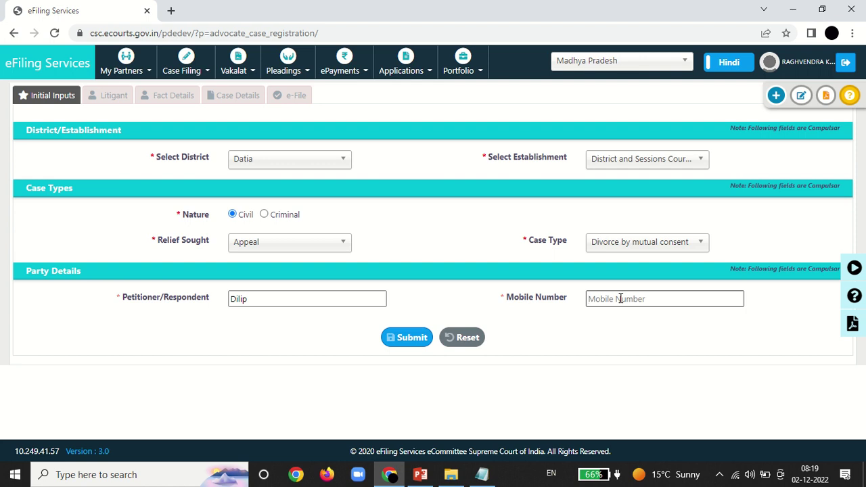
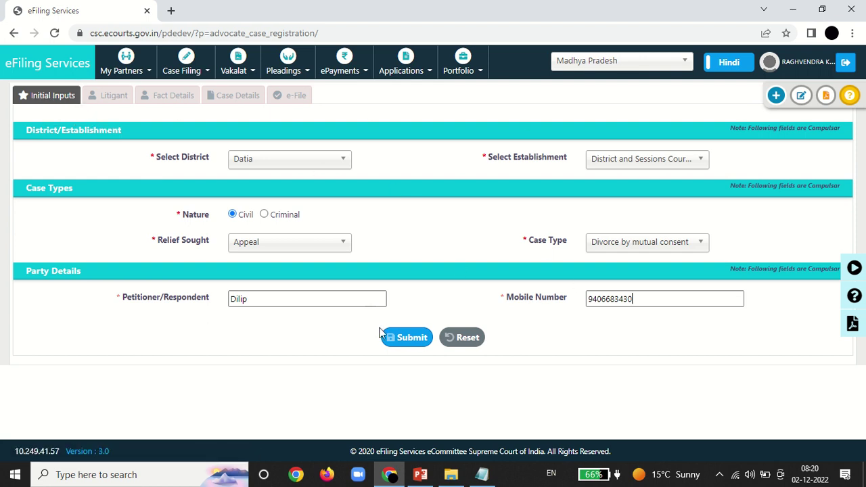
{"action": "left_click", "coordinate": [405, 341]}
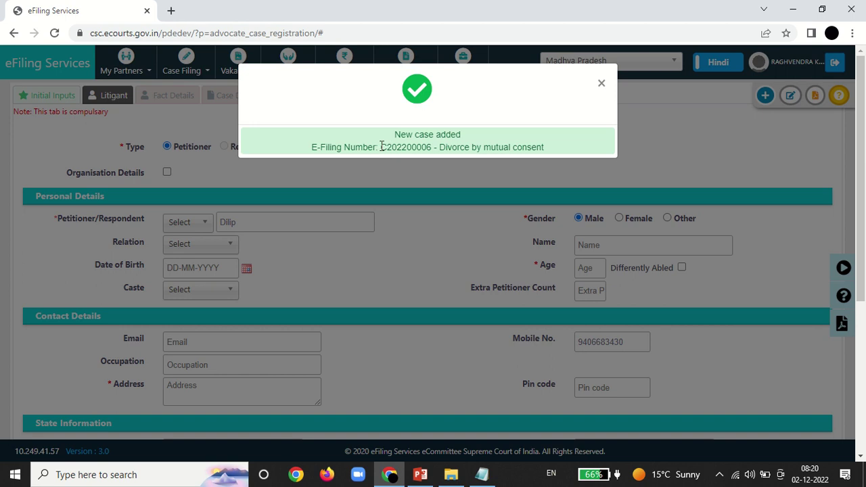
Step: Dismiss the new case confirmation and set the petitioner's title to Mr. with relation Self
{"action": "left_click_drag", "start_coordinate": [380, 147], "coordinate": [431, 146]}
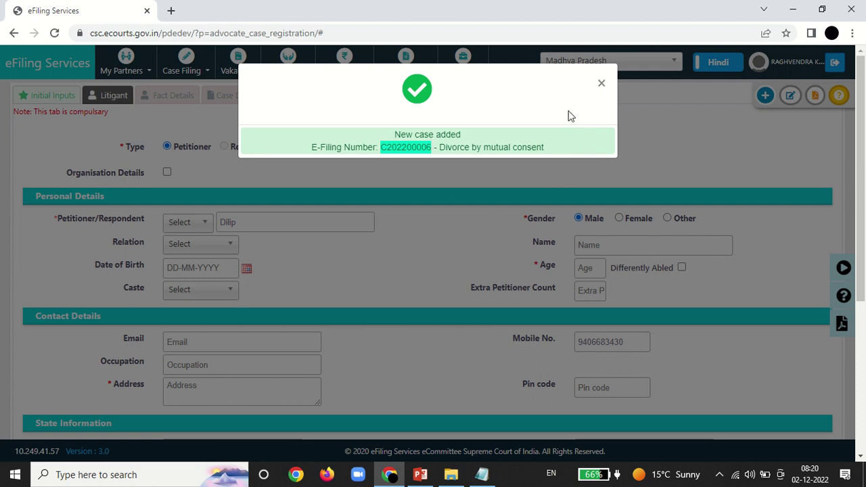
{"action": "left_click", "coordinate": [601, 84]}
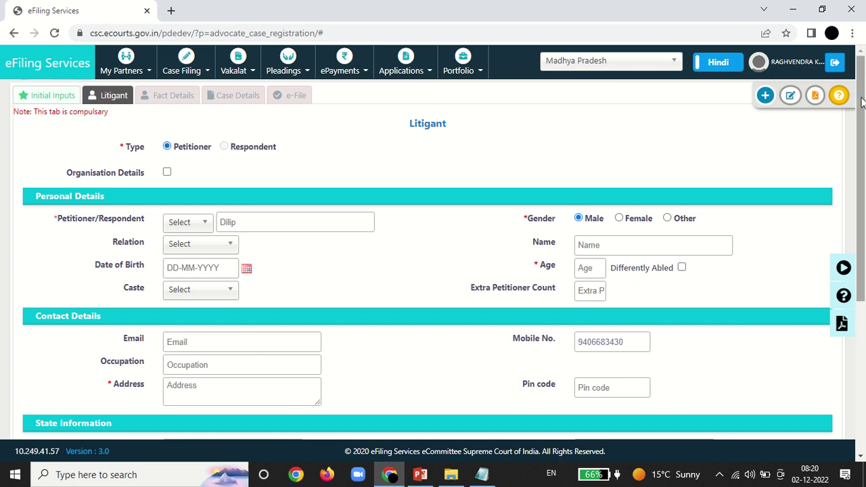
{"action": "scroll", "coordinate": [862, 102], "scroll_direction": "down", "scroll_amount": 1}
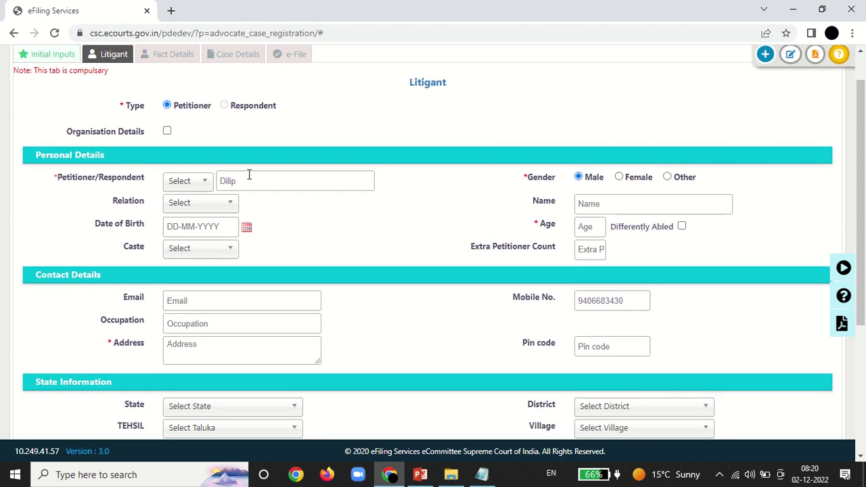
{"action": "left_click", "coordinate": [203, 183]}
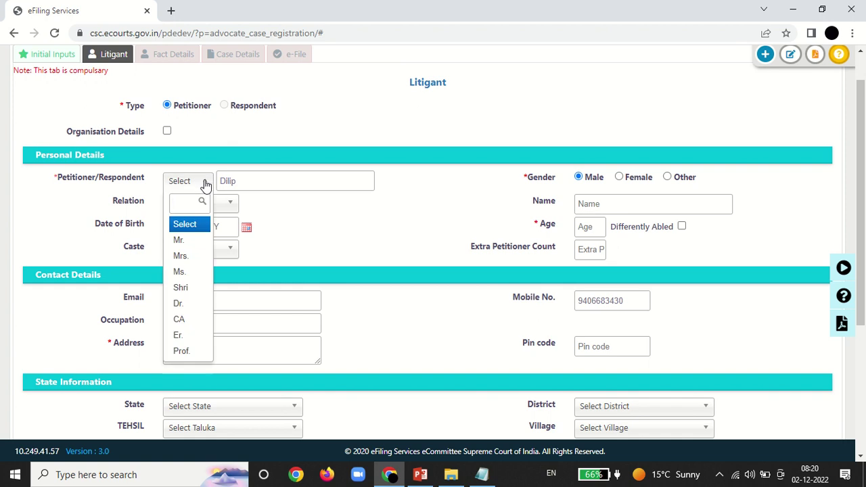
{"action": "left_click", "coordinate": [192, 246]}
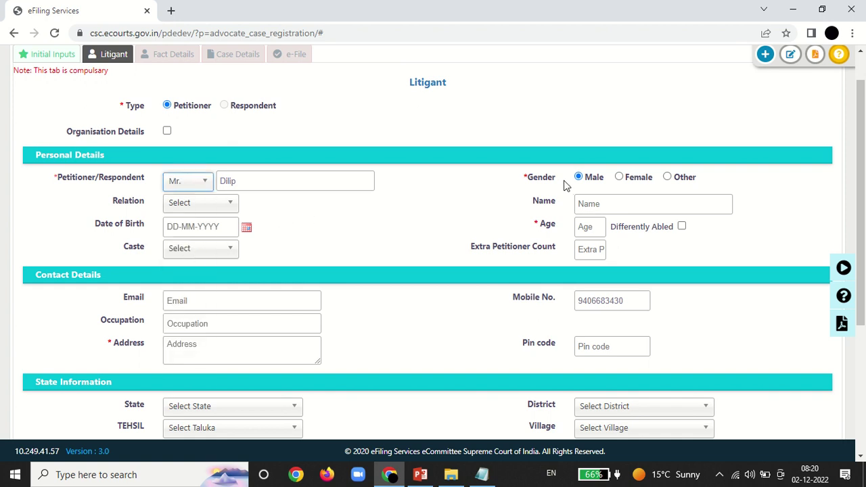
{"action": "left_click", "coordinate": [192, 205]}
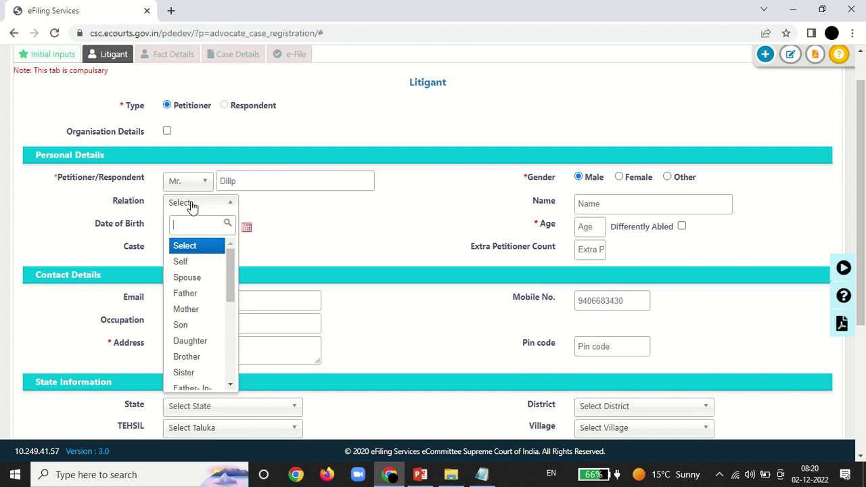
{"action": "left_click", "coordinate": [183, 261]}
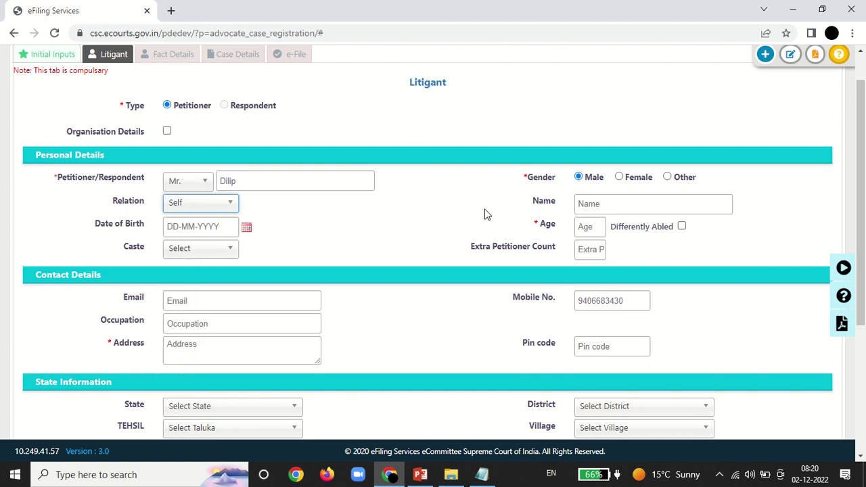
{"action": "left_click", "coordinate": [591, 208]}
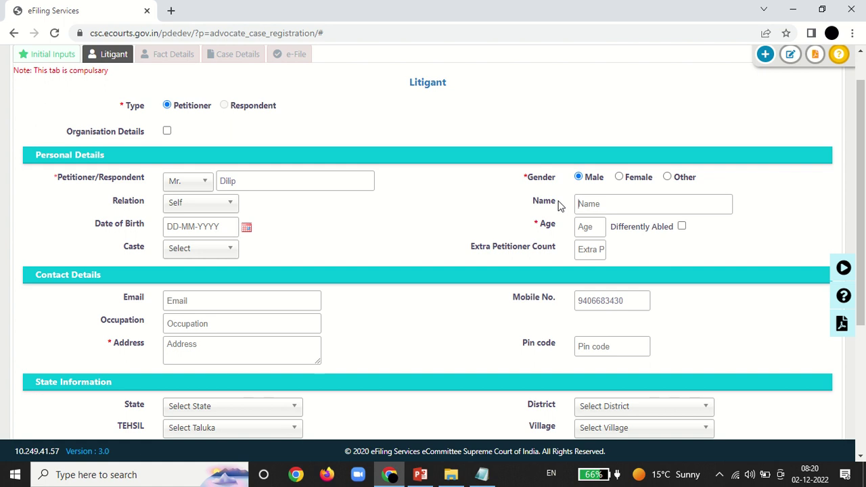
{"action": "left_click", "coordinate": [226, 209]}
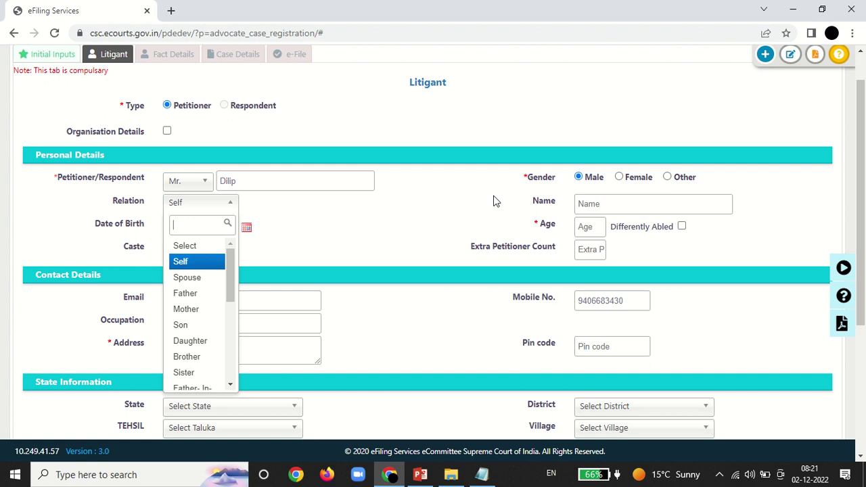
{"action": "left_click", "coordinate": [293, 227]}
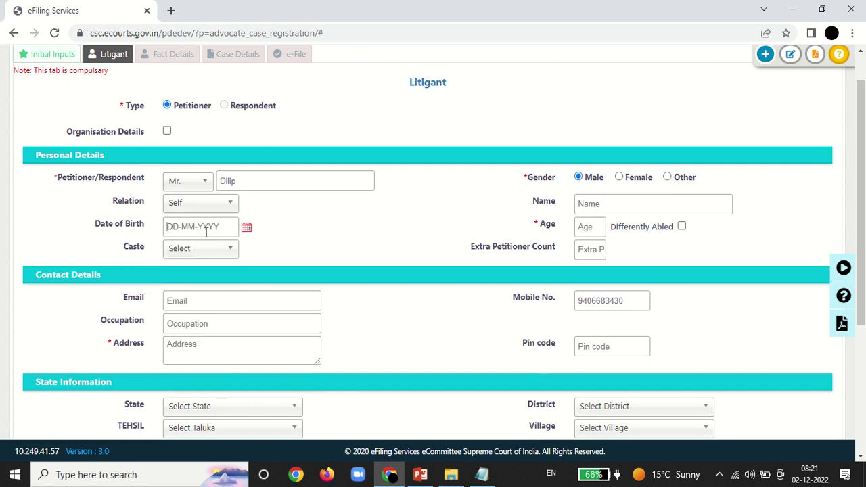
Step: Enter birth date 01-01-1988, caste Open and address Datia for the petitioner
{"action": "type", "text": "01-01-1988"}
{"action": "left_click", "coordinate": [389, 244]}
{"action": "left_click", "coordinate": [224, 249]}
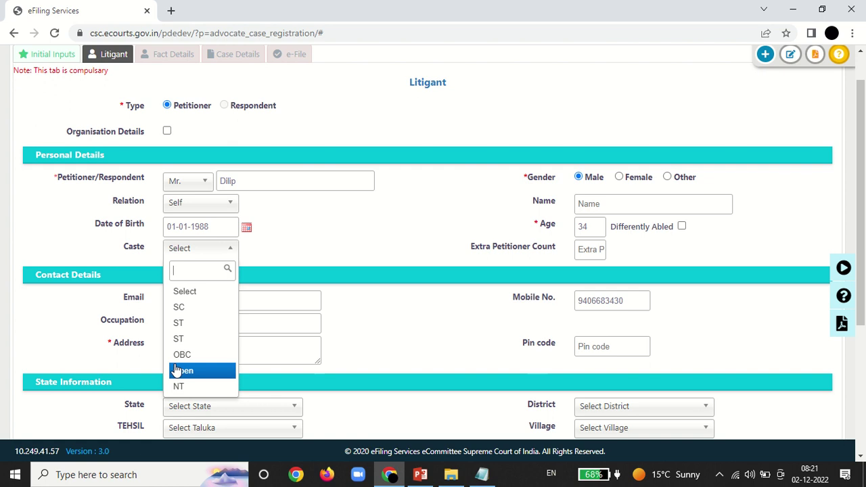
{"action": "left_click", "coordinate": [177, 370]}
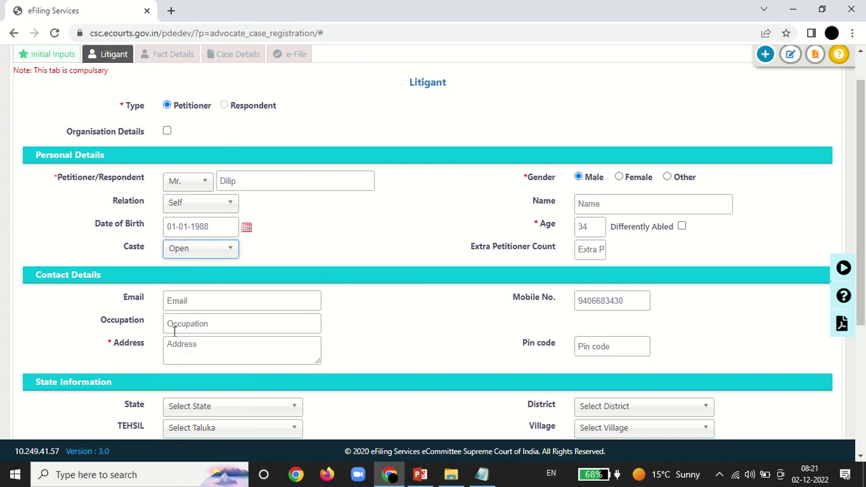
{"action": "left_click", "coordinate": [204, 350]}
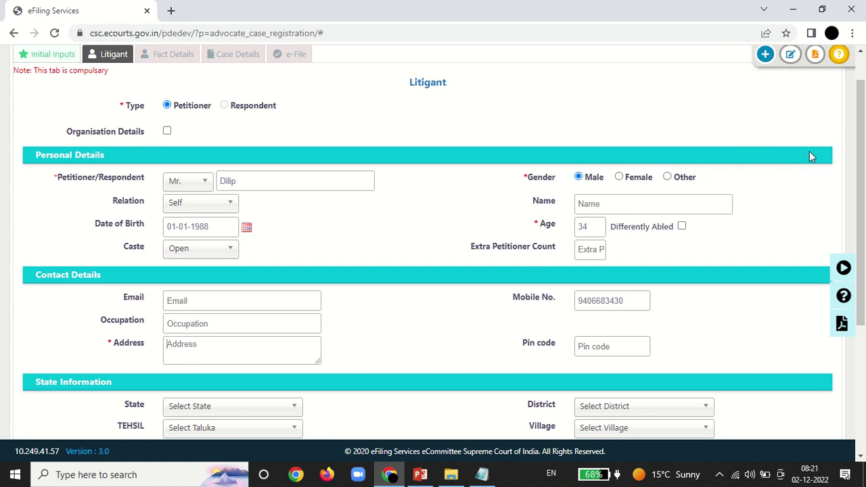
{"action": "left_click_drag", "start_coordinate": [863, 149], "coordinate": [864, 207]}
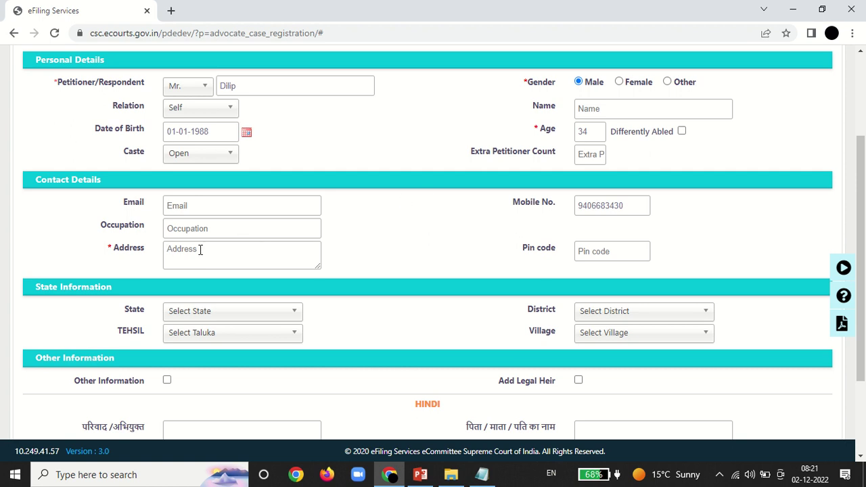
{"action": "type", "text": "Datia"}
{"action": "left_click_drag", "start_coordinate": [863, 169], "coordinate": [865, 246]}
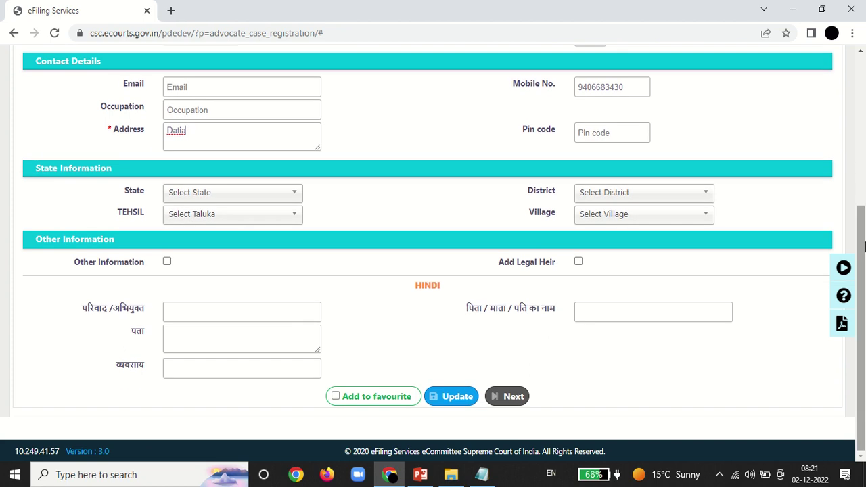
Step: Save the petitioner's litigant record, dismiss the confirmation and continue to the next step
{"action": "left_click", "coordinate": [459, 399]}
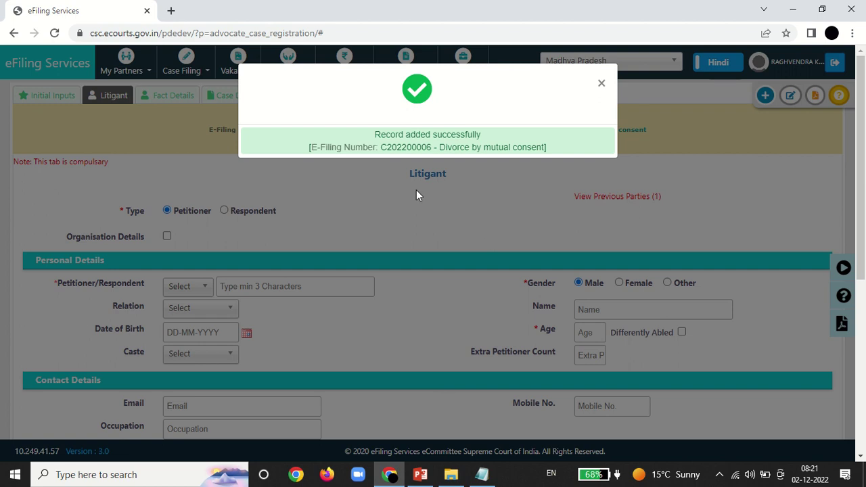
{"action": "left_click", "coordinate": [601, 84]}
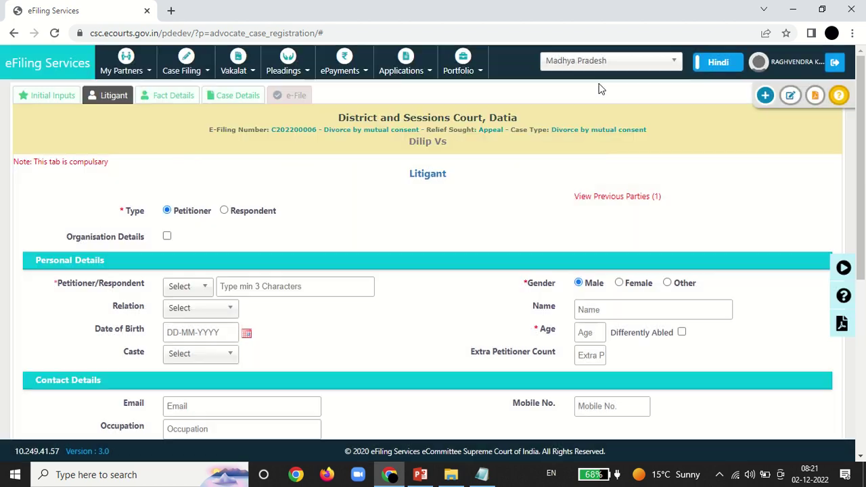
{"action": "left_click_drag", "start_coordinate": [858, 76], "coordinate": [863, 305]}
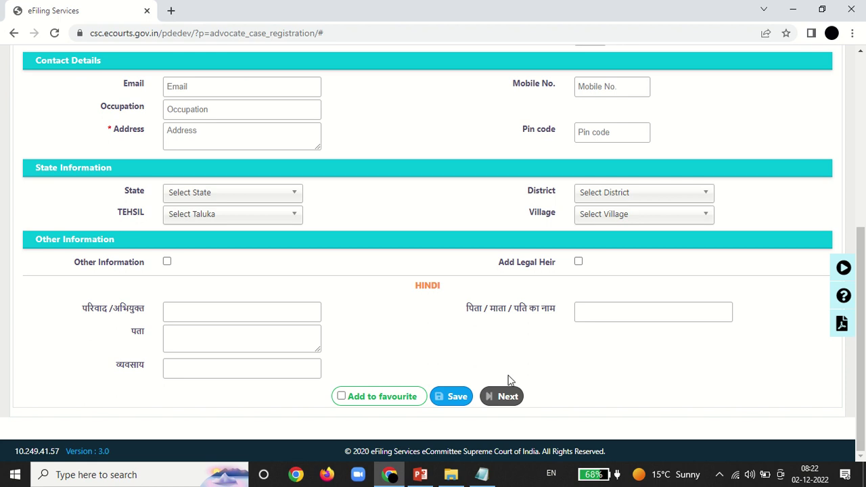
{"action": "left_click", "coordinate": [506, 398]}
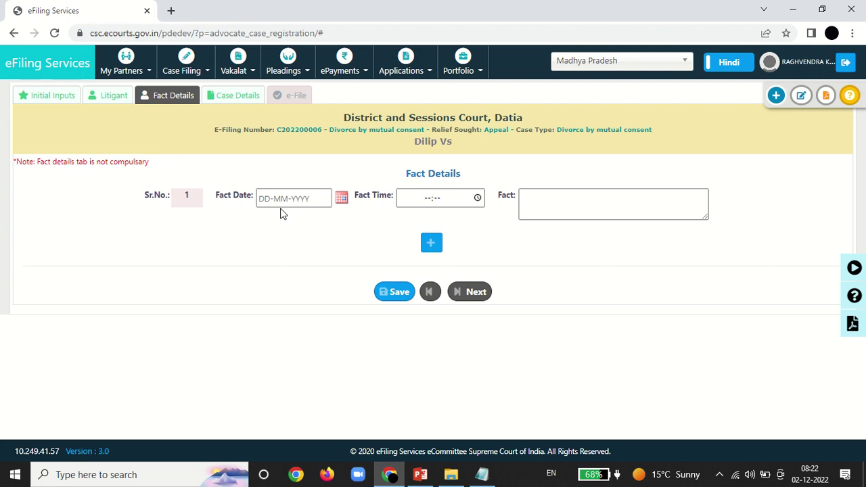
Step: Enter fact date 01-01-2021, time 10:30 and text 'Not Interested', correcting the misspelling
{"action": "type", "text": "01-01-2021"}
{"action": "left_click", "coordinate": [425, 197]}
{"action": "type", "text": "10:"}
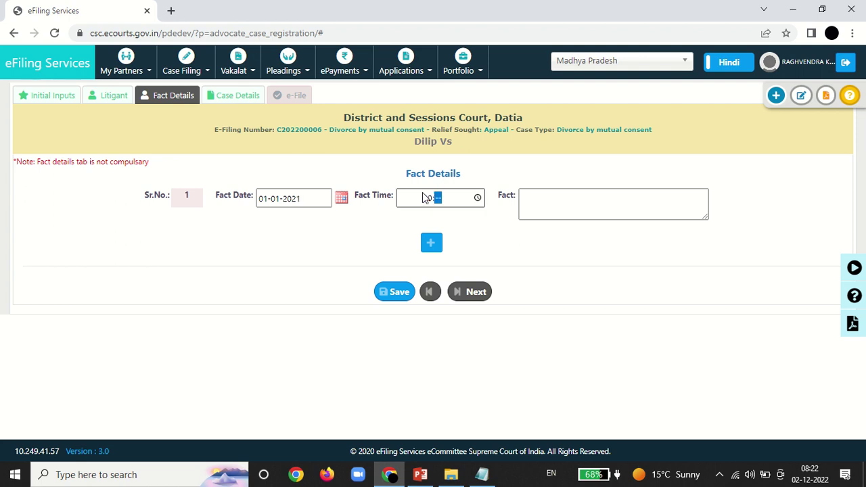
{"action": "type", "text": "30"}
{"action": "left_click", "coordinate": [544, 196]}
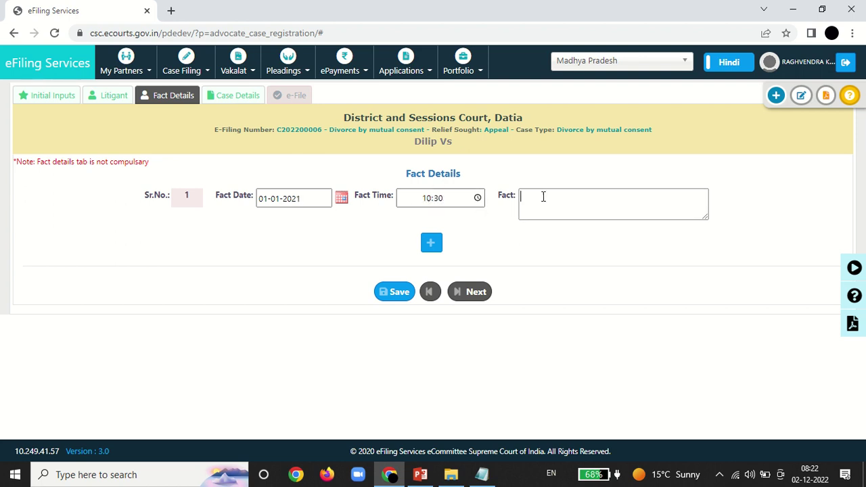
{"action": "type", "text": "No"}
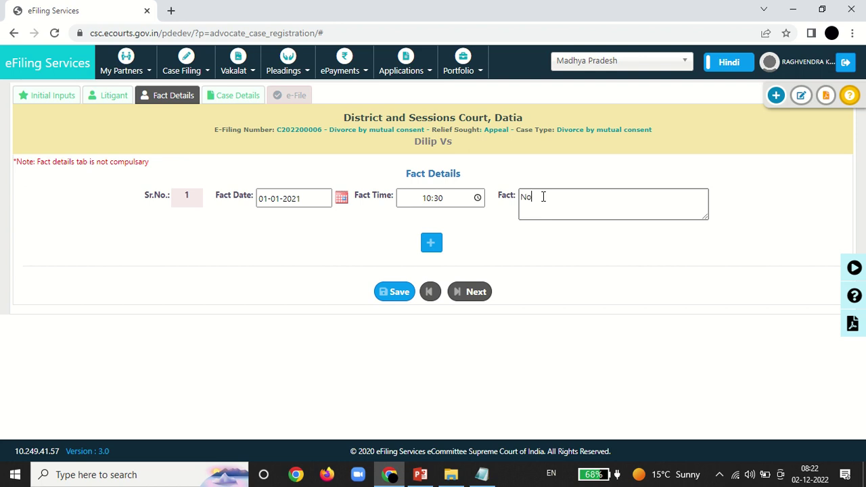
{"action": "type", "text": "t In"}
{"action": "type", "text": "trested"}
{"action": "left_click", "coordinate": [492, 247]}
{"action": "left_click", "coordinate": [579, 207]}
{"action": "right_click", "coordinate": [556, 202]}
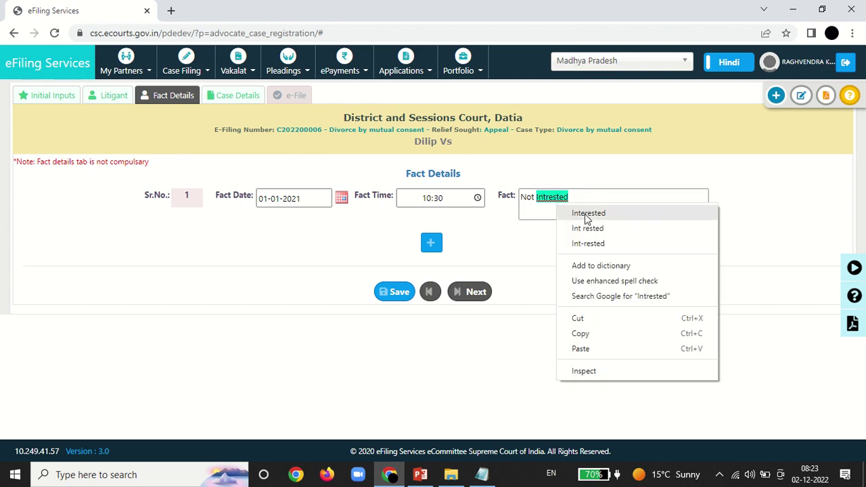
{"action": "left_click", "coordinate": [588, 211]}
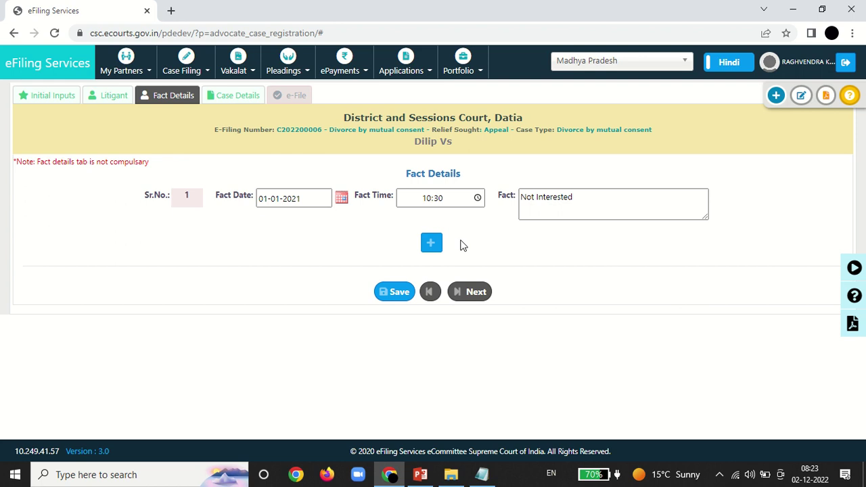
Step: Remove the accidental empty second fact row and save the fact details
{"action": "left_click", "coordinate": [432, 245]}
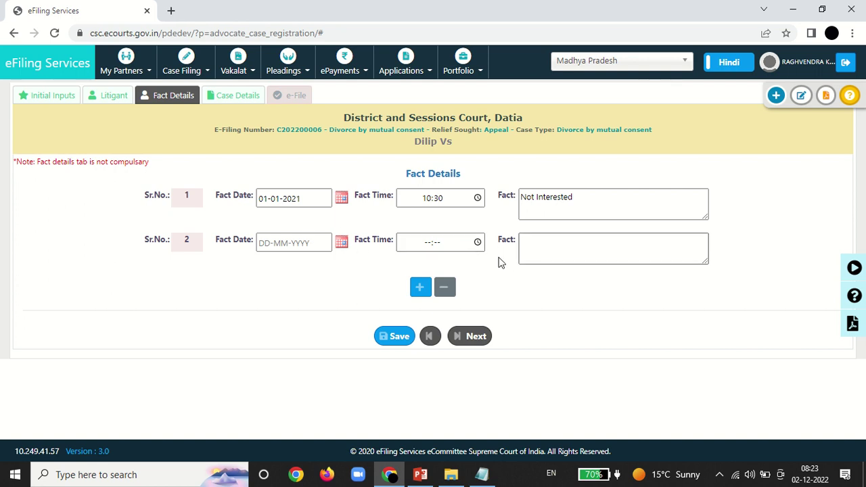
{"action": "left_click", "coordinate": [450, 290]}
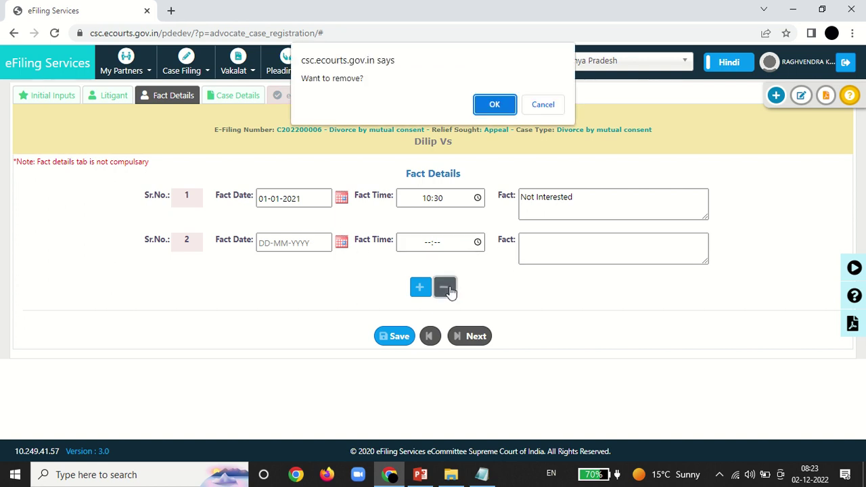
{"action": "left_click", "coordinate": [502, 108]}
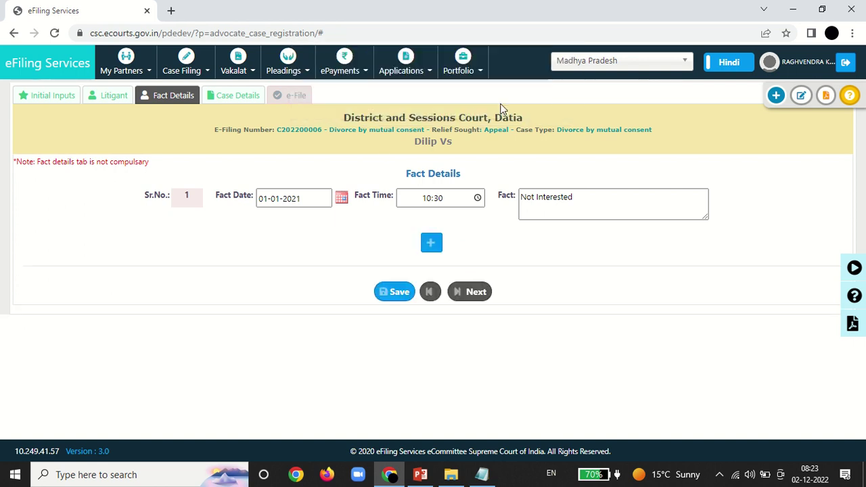
{"action": "left_click", "coordinate": [395, 296]}
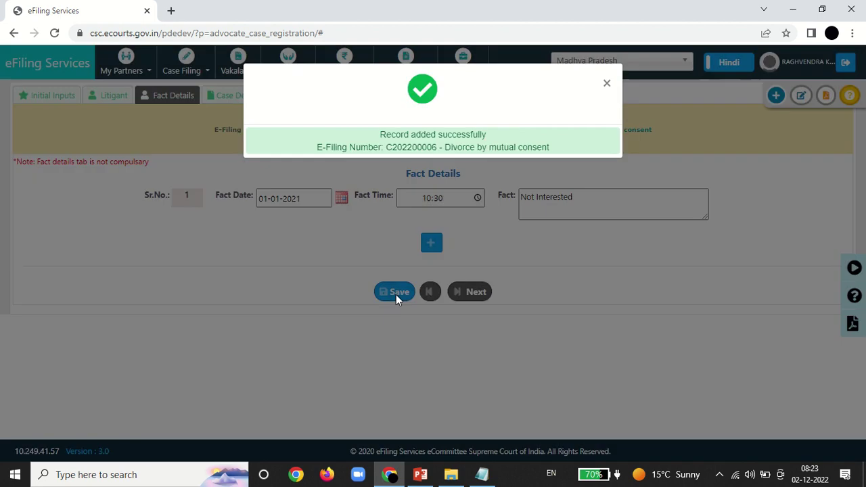
{"action": "left_click", "coordinate": [605, 84]}
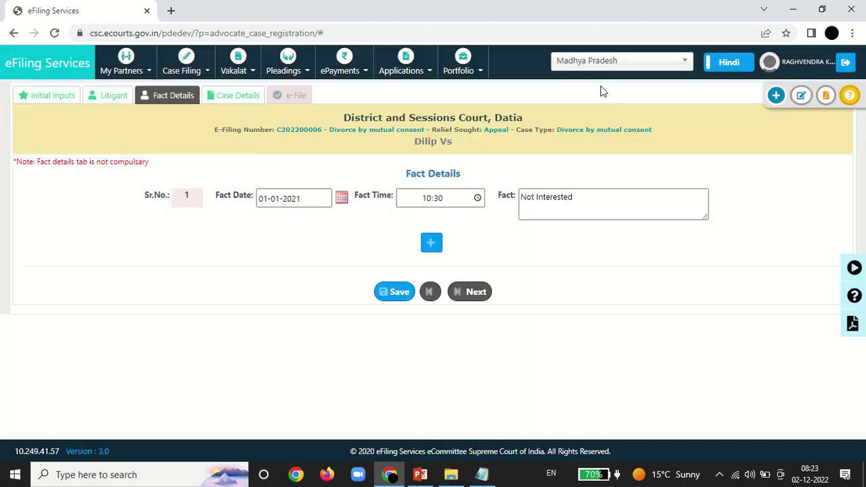
Step: On Case Details, enter cause of action 'Divorce' with date 01-01-2022
{"action": "left_click", "coordinate": [475, 292]}
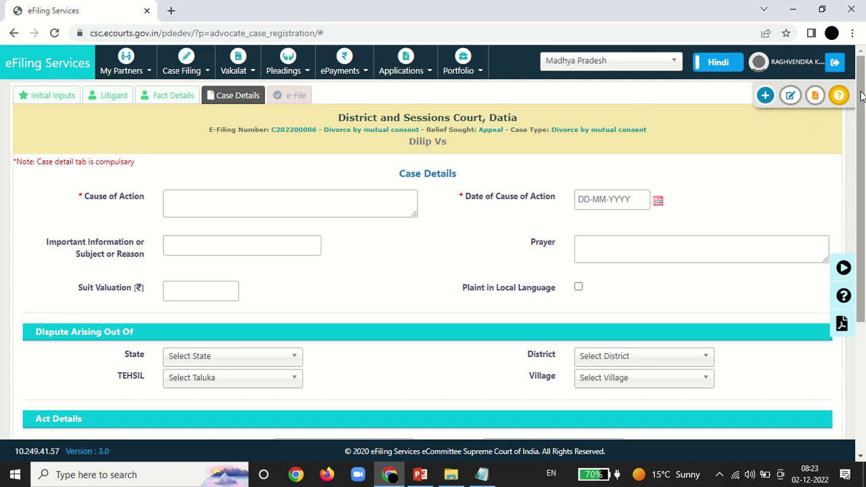
{"action": "scroll", "coordinate": [552, 137], "scroll_direction": "down", "scroll_amount": 1}
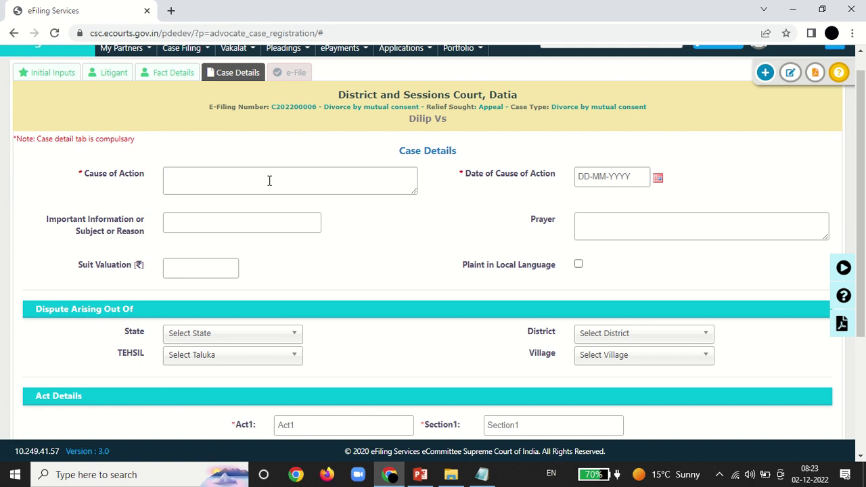
{"action": "type", "text": "Divorce"}
{"action": "left_click", "coordinate": [606, 179]}
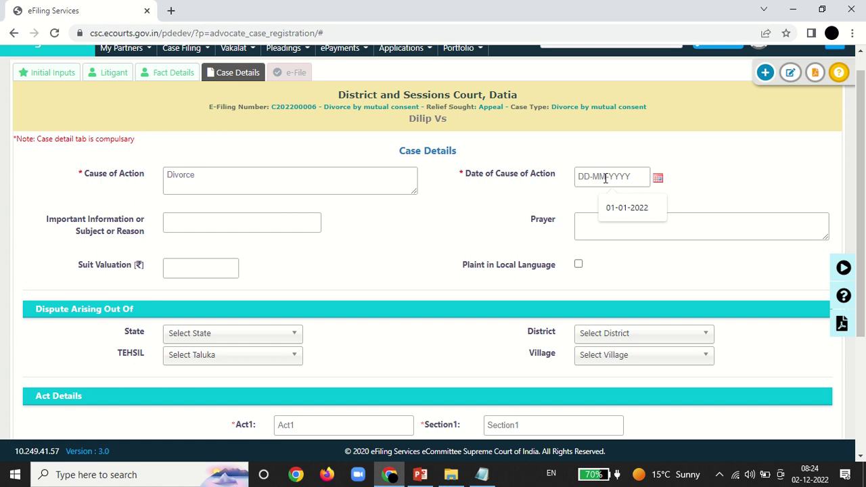
{"action": "type", "text": "01-01-2022"}
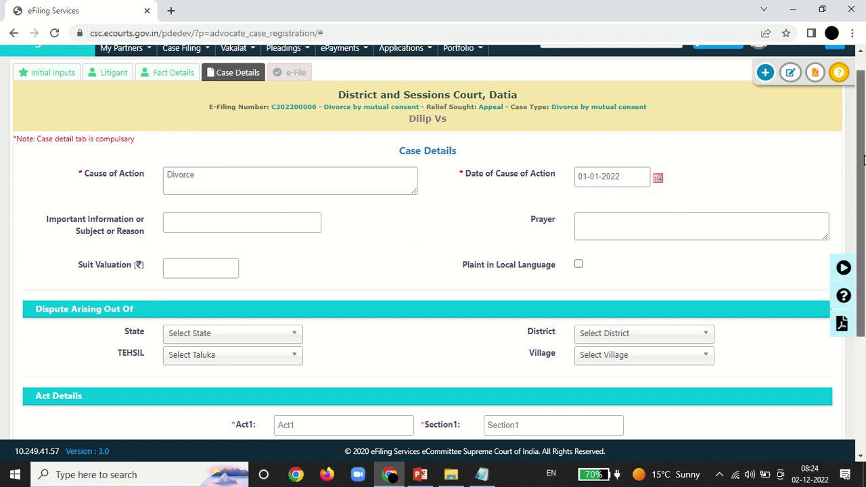
{"action": "left_click_drag", "start_coordinate": [863, 162], "coordinate": [863, 242]}
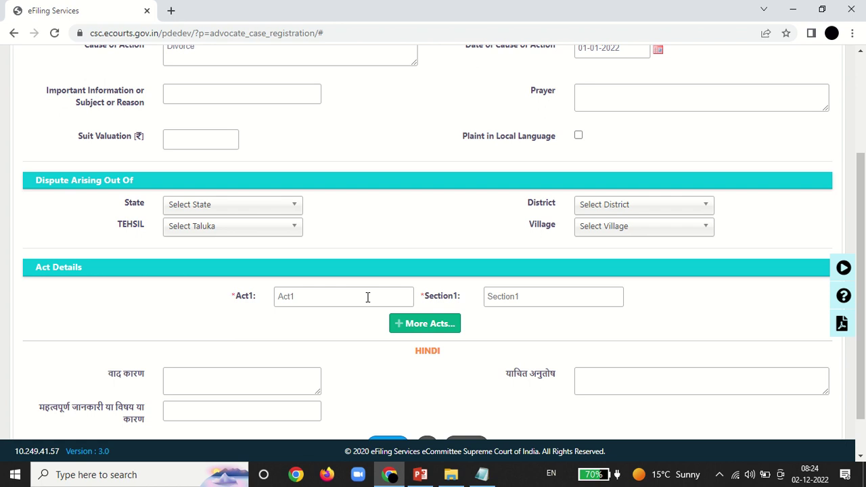
Step: Set Act1 to SPECIFIC RELIEF ACT with Section1 12 and save the case details
{"action": "type", "text": "s"}
{"action": "type", "text": "pe"}
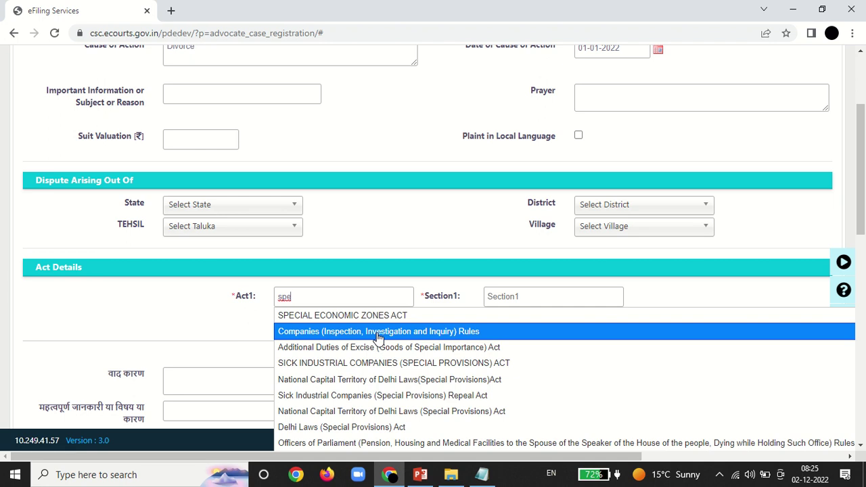
{"action": "type", "text": "cific"}
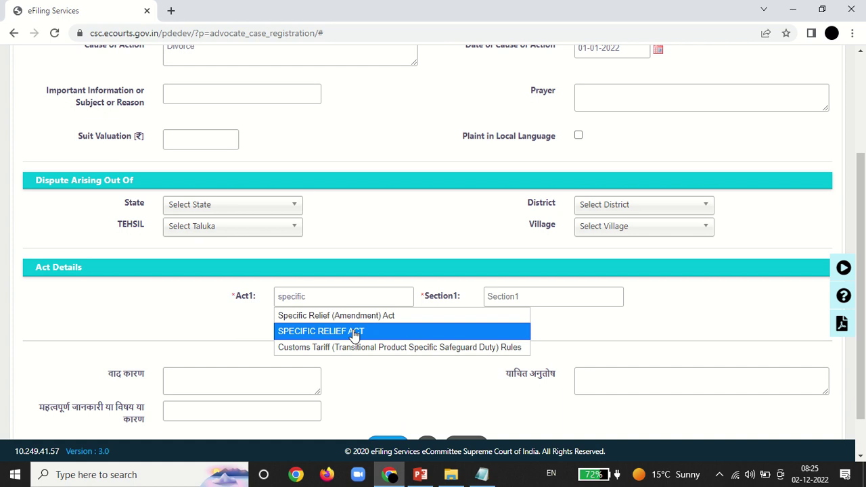
{"action": "left_click", "coordinate": [353, 332]}
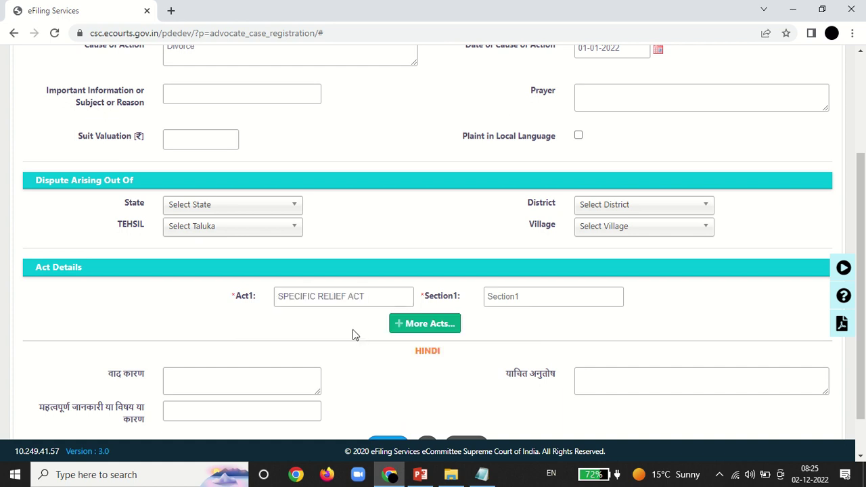
{"action": "left_click", "coordinate": [506, 300]}
{"action": "type", "text": "12"}
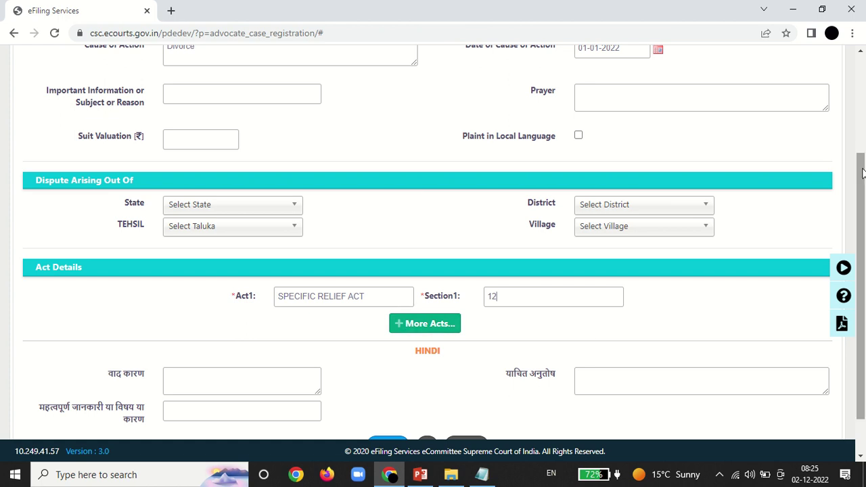
{"action": "scroll", "coordinate": [862, 174], "scroll_direction": "down", "scroll_amount": 2}
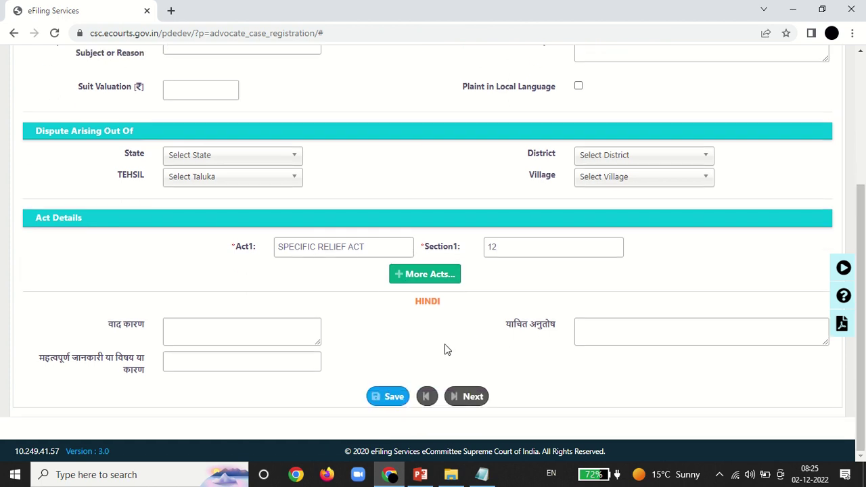
{"action": "left_click", "coordinate": [396, 396]}
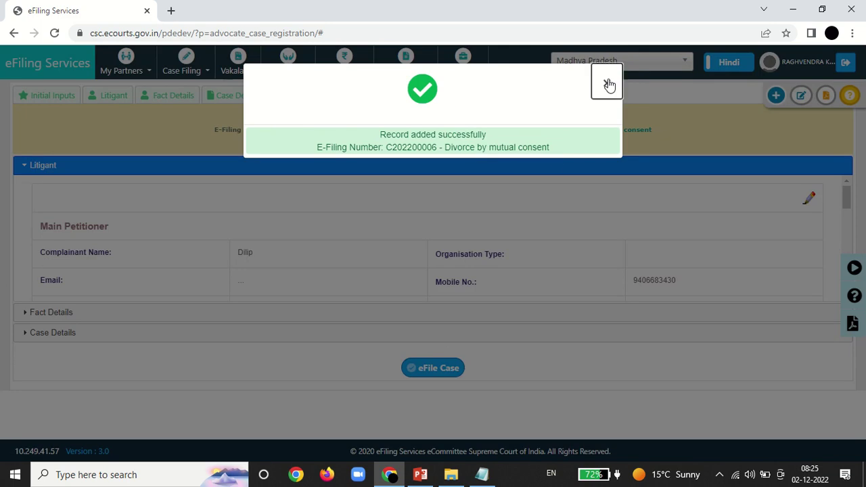
Step: Dismiss the record-saved message and e-file the Divorce by mutual consent case, confirming with OK
{"action": "left_click", "coordinate": [607, 82]}
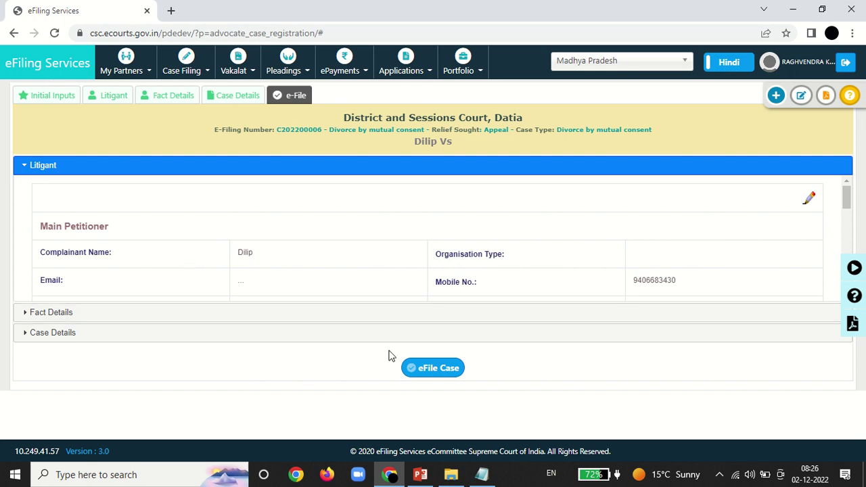
{"action": "left_click", "coordinate": [426, 374]}
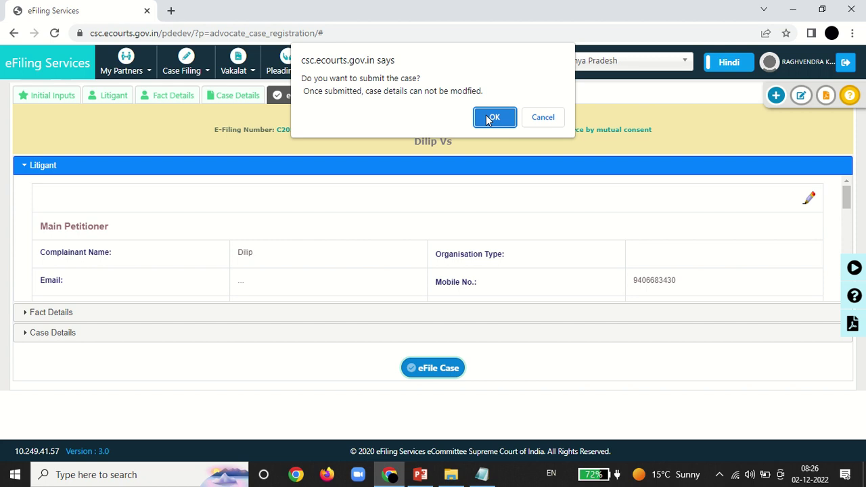
{"action": "left_click", "coordinate": [489, 118]}
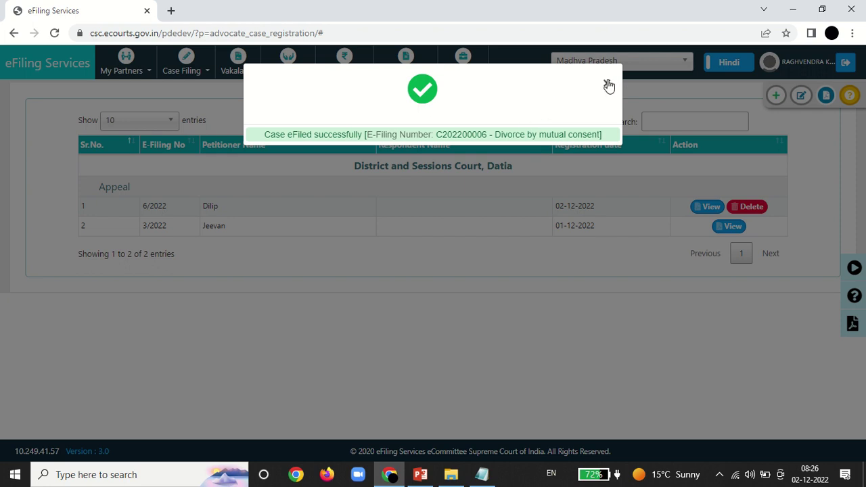
Step: Close the success message, return to the dashboard, and review then close the Draft Pleadings list
{"action": "left_click", "coordinate": [608, 85]}
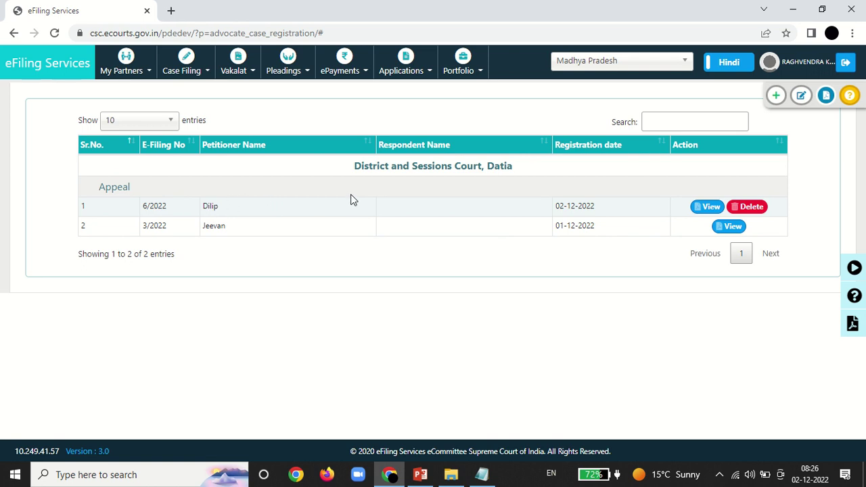
{"action": "left_click", "coordinate": [53, 72]}
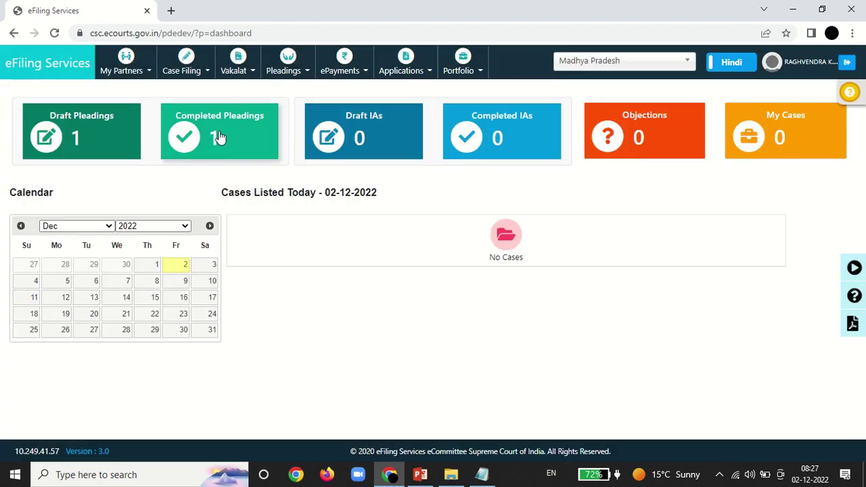
{"action": "left_click", "coordinate": [95, 139]}
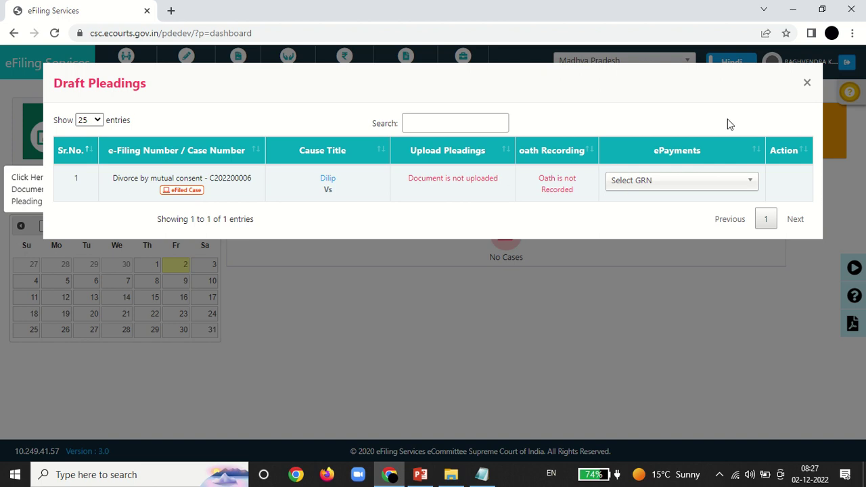
{"action": "left_click", "coordinate": [807, 84]}
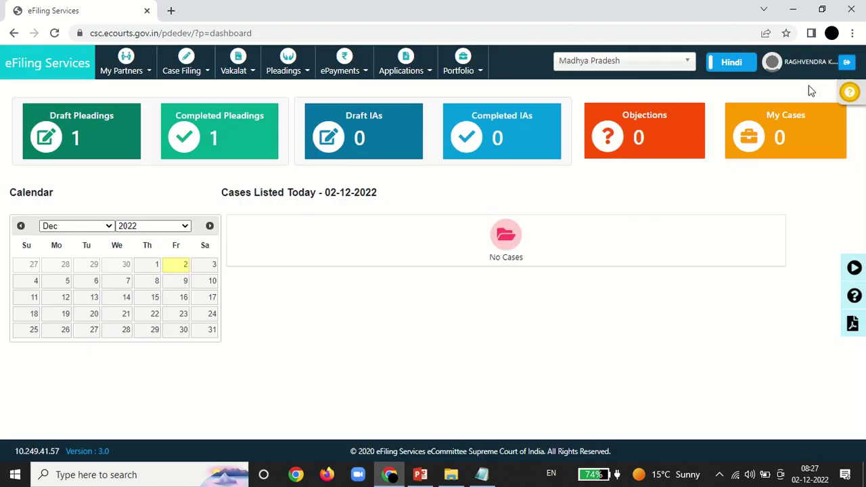
{"action": "left_click", "coordinate": [299, 73]}
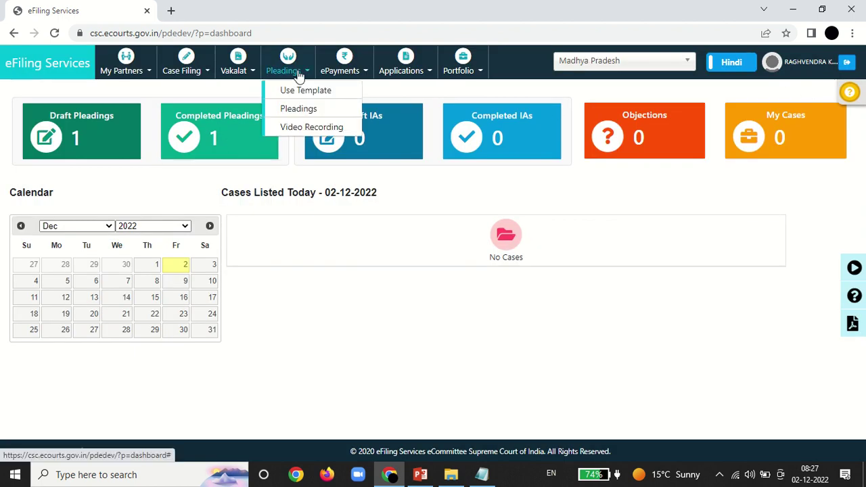
{"action": "left_click", "coordinate": [299, 113]}
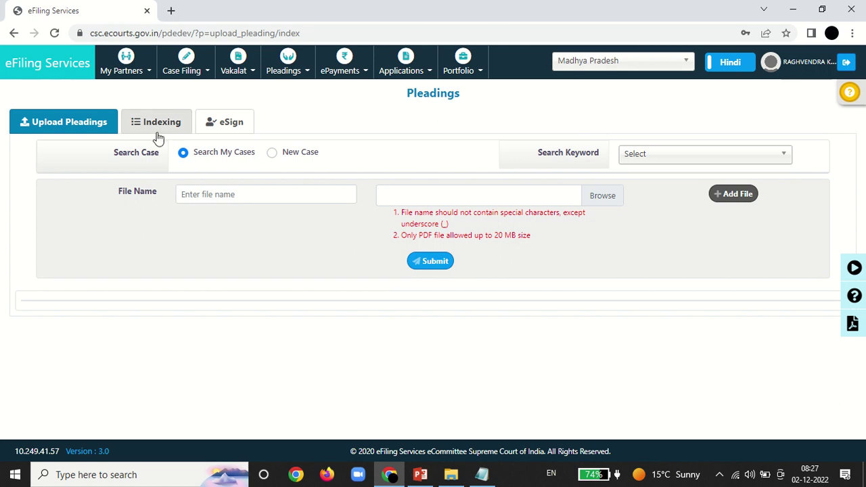
{"action": "left_click", "coordinate": [272, 153]}
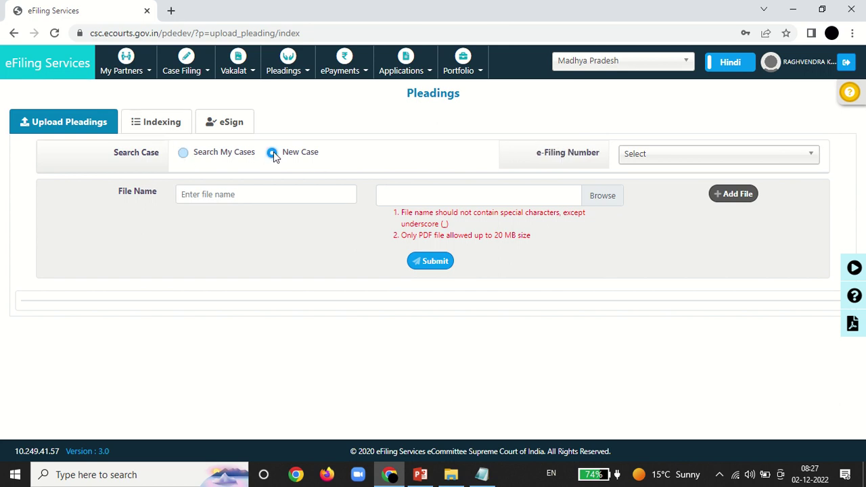
{"action": "left_click", "coordinate": [669, 156]}
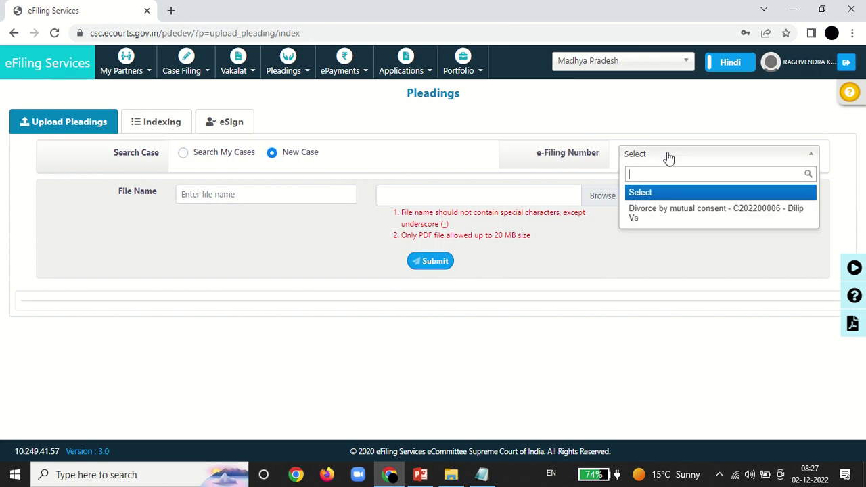
{"action": "left_click", "coordinate": [649, 213]}
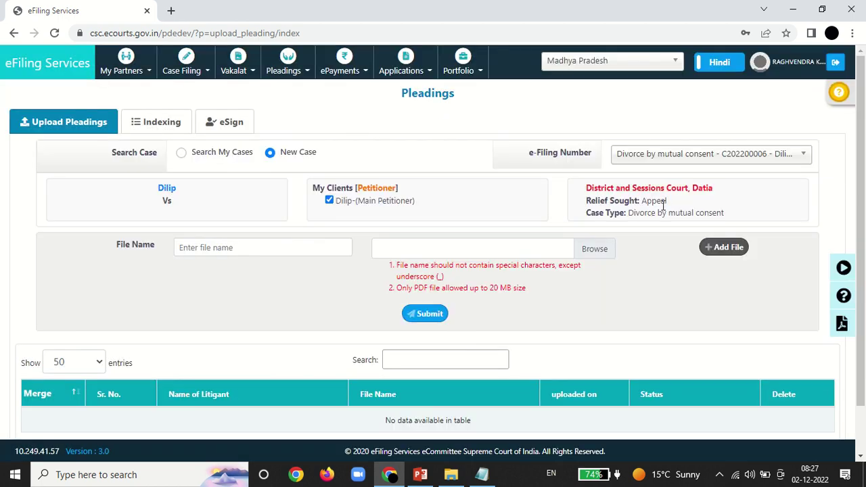
{"action": "left_click", "coordinate": [305, 248]}
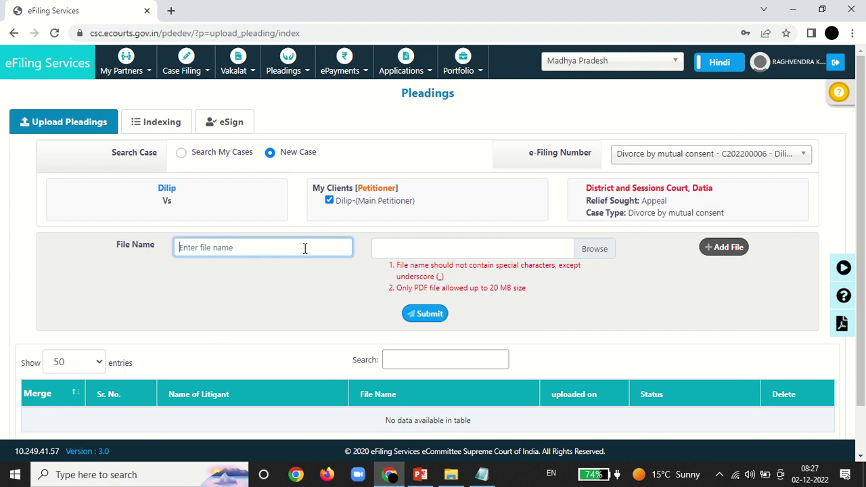
{"action": "type", "text": "File1"}
Step: Attach the signed SOP_for_DOB_update.pdf file to the pleading
{"action": "left_click", "coordinate": [586, 250]}
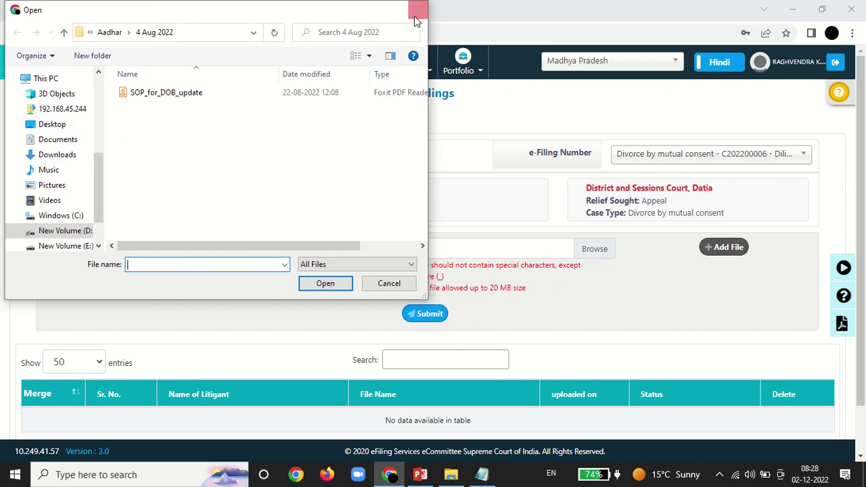
{"action": "left_click", "coordinate": [415, 19]}
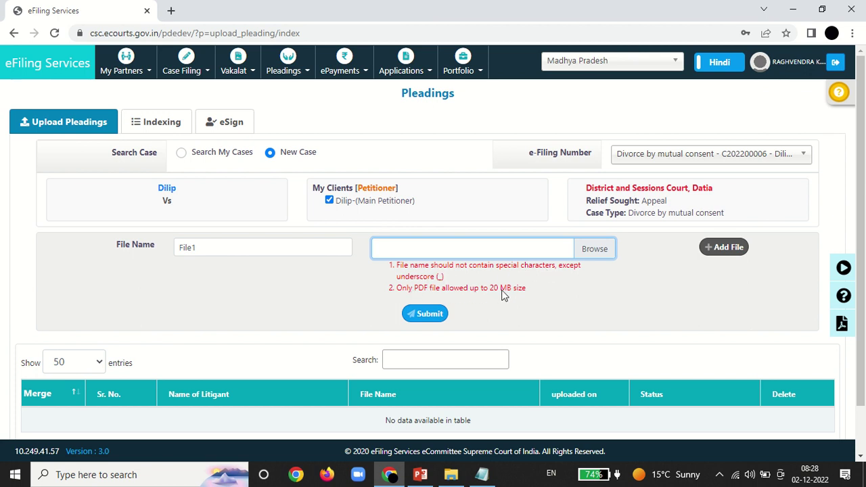
{"action": "left_click", "coordinate": [588, 252]}
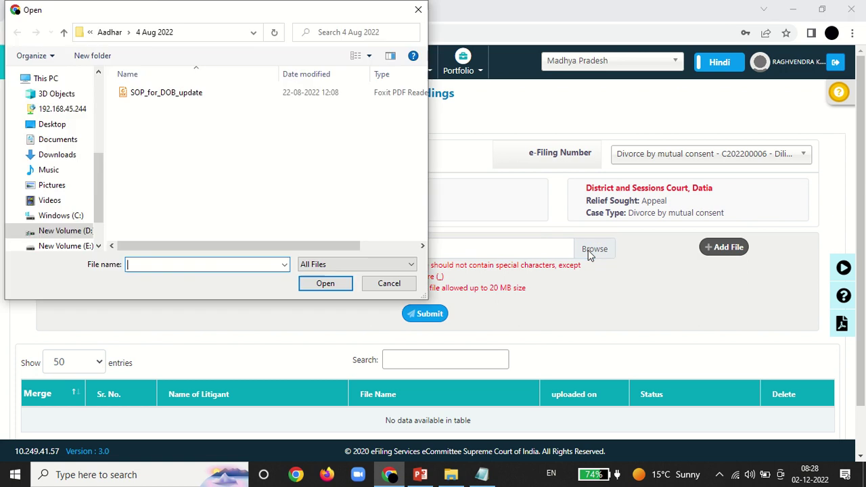
{"action": "left_click", "coordinate": [135, 92]}
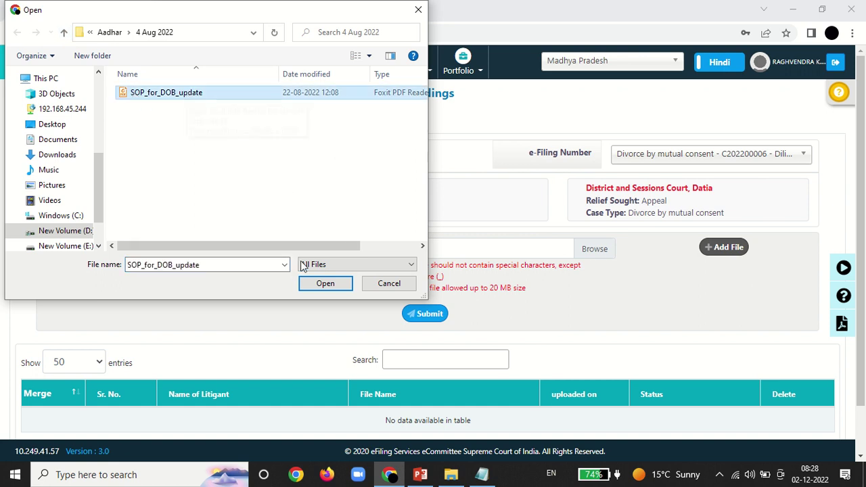
{"action": "left_click", "coordinate": [315, 283]}
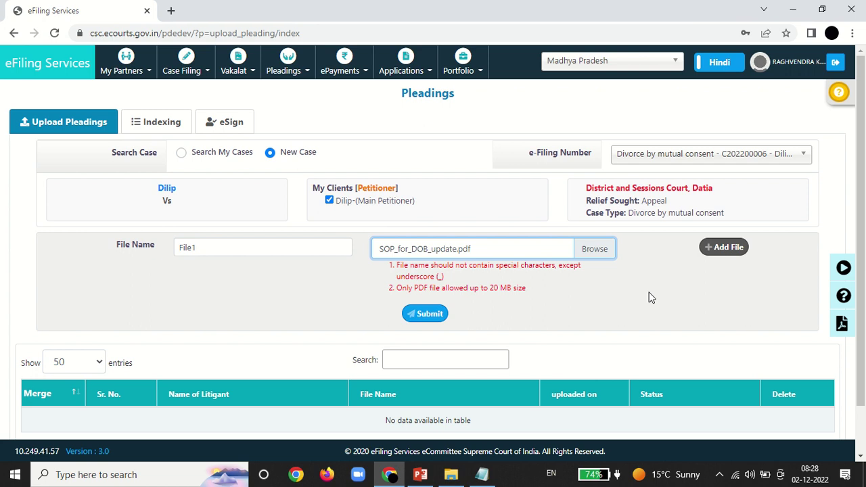
{"action": "left_click", "coordinate": [724, 249]}
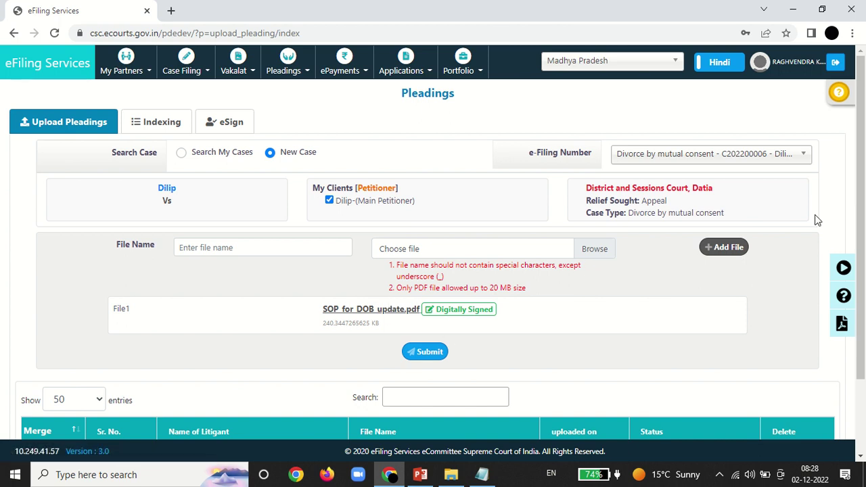
Step: Submit the pleading and dismiss the 'Addition successful' message
{"action": "scroll", "coordinate": [855, 216], "scroll_direction": "down", "scroll_amount": 2}
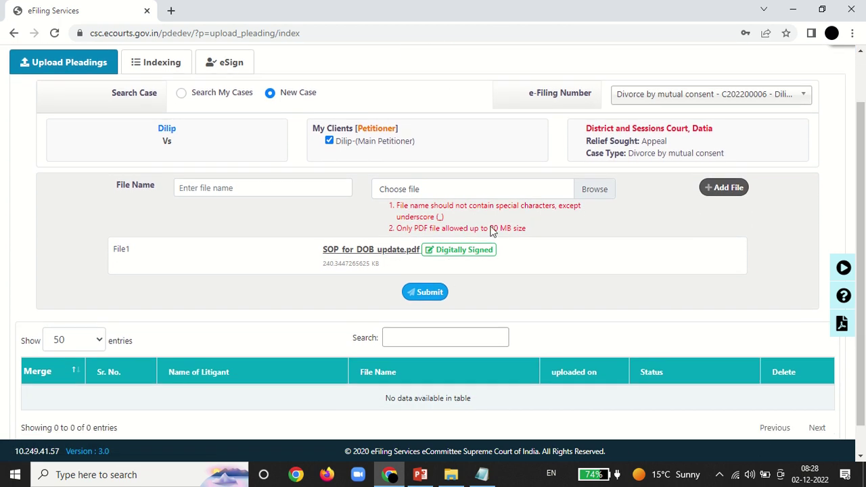
{"action": "left_click", "coordinate": [425, 296]}
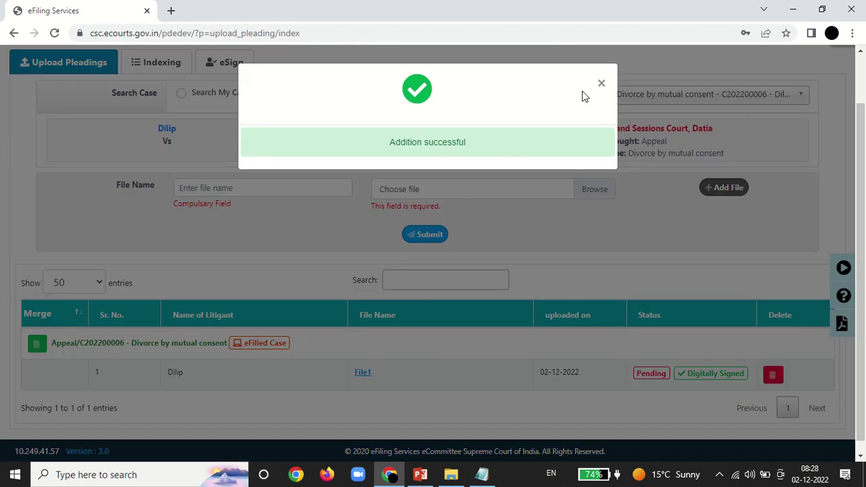
{"action": "left_click", "coordinate": [602, 83]}
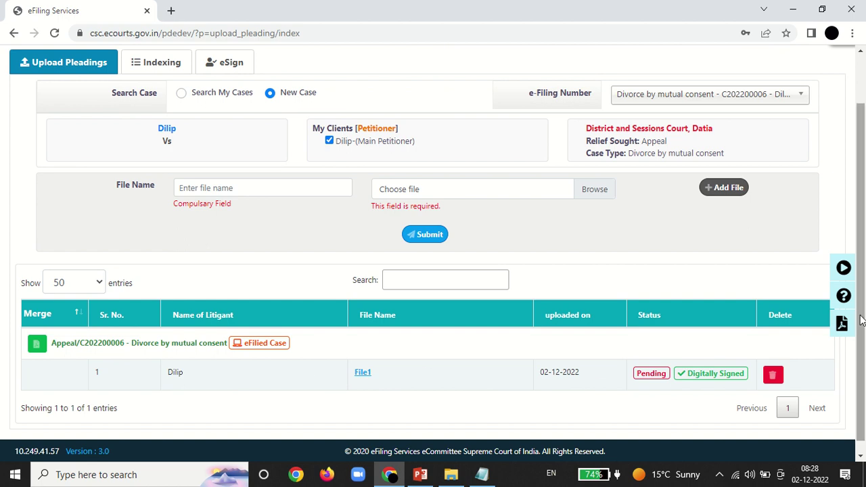
{"action": "scroll", "coordinate": [861, 320], "scroll_direction": "up", "scroll_amount": 1}
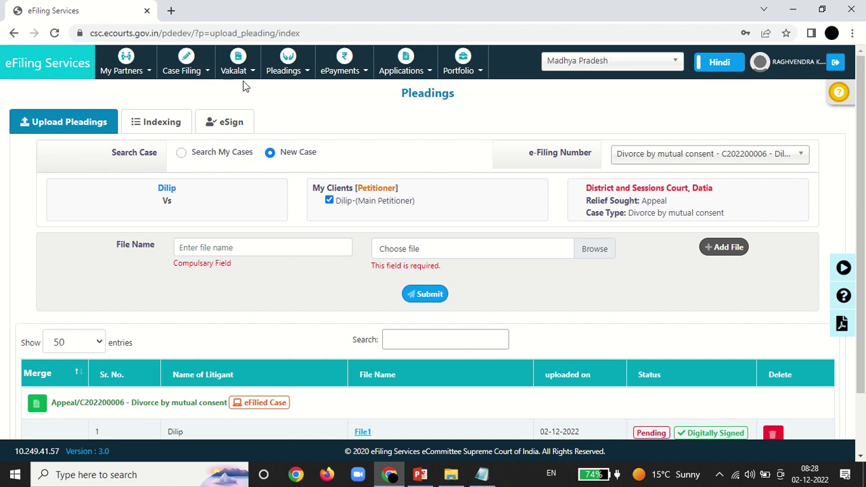
{"action": "left_click", "coordinate": [281, 73]}
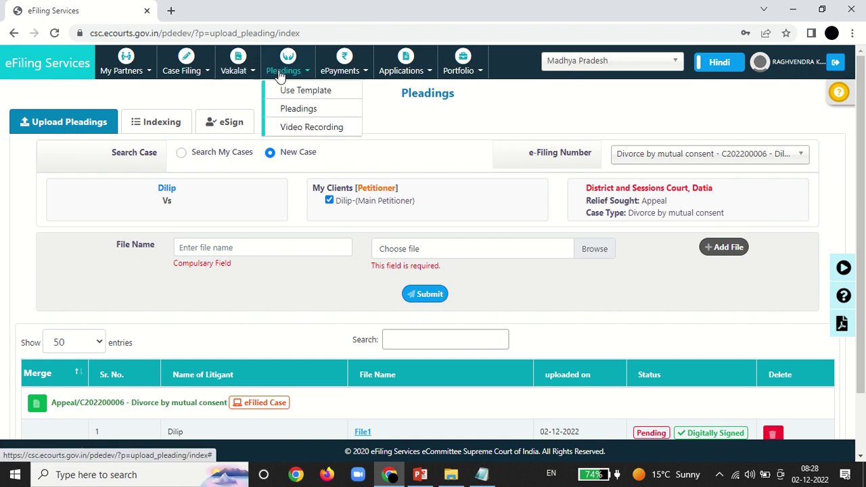
{"action": "left_click", "coordinate": [293, 128]}
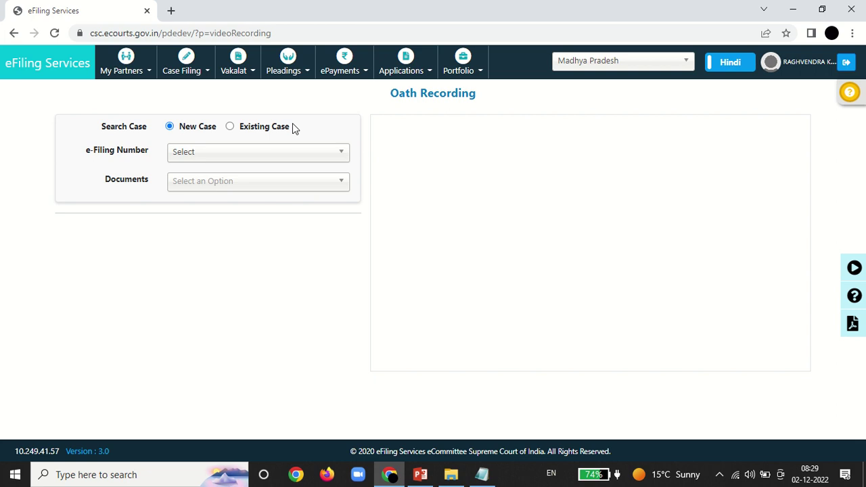
{"action": "left_click", "coordinate": [231, 127]}
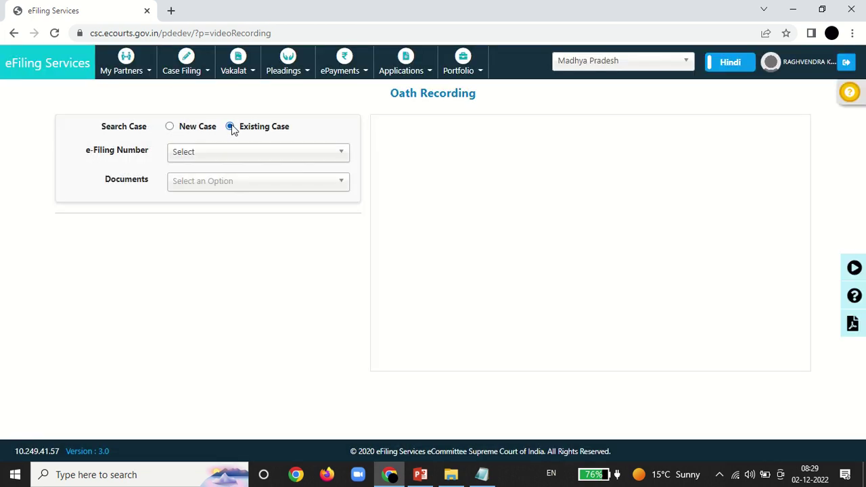
{"action": "left_click", "coordinate": [219, 153]}
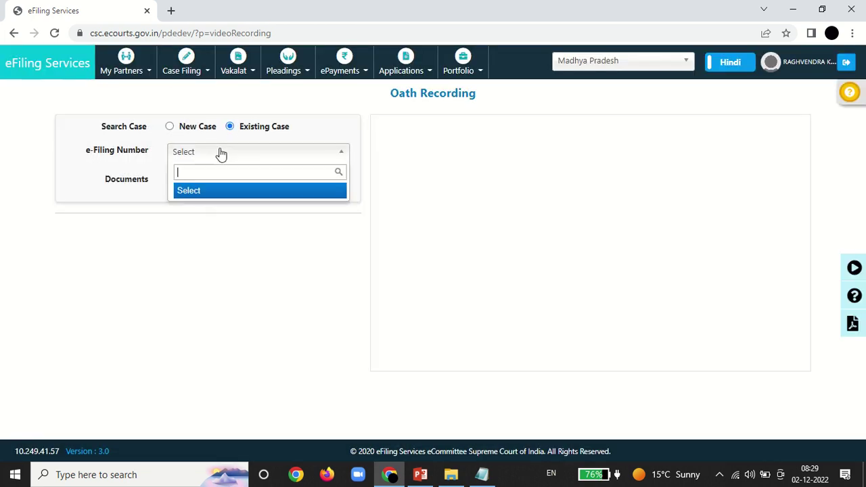
{"action": "left_click", "coordinate": [221, 153]}
{"action": "left_click", "coordinate": [170, 127]}
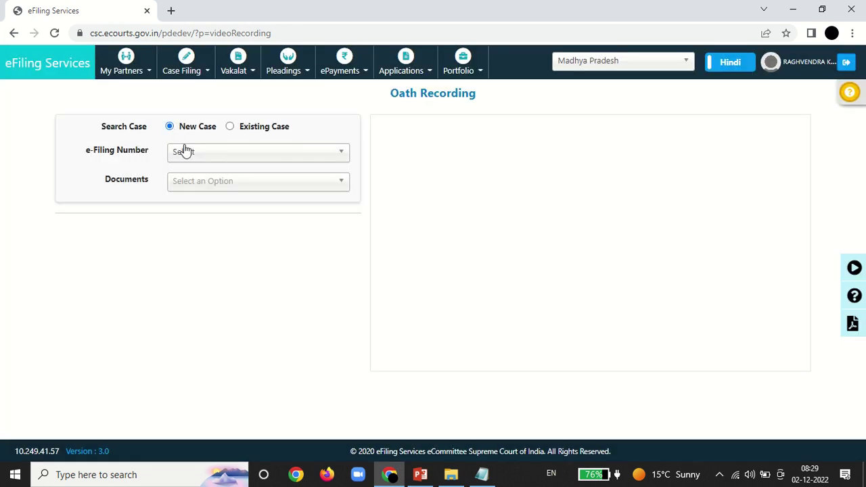
{"action": "left_click", "coordinate": [184, 150]}
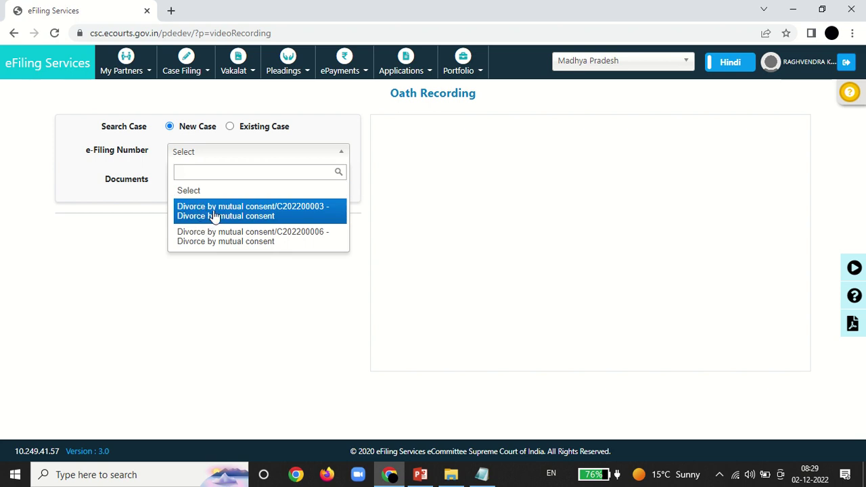
{"action": "left_click", "coordinate": [306, 239]}
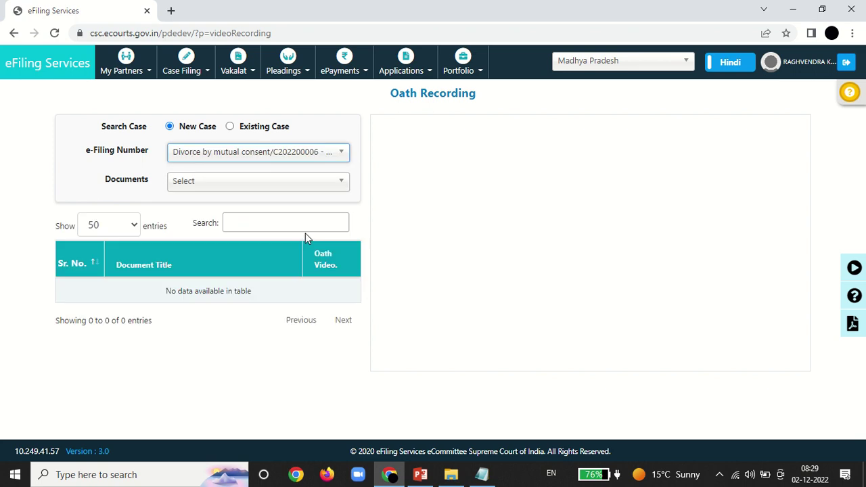
Step: Choose document File1 and the petitioner as client, then open the oath recording window
{"action": "left_click", "coordinate": [211, 188]}
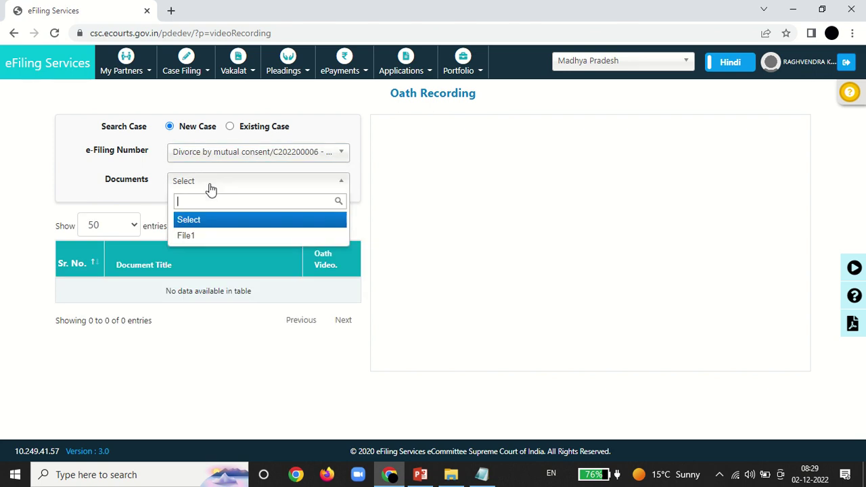
{"action": "left_click", "coordinate": [192, 237]}
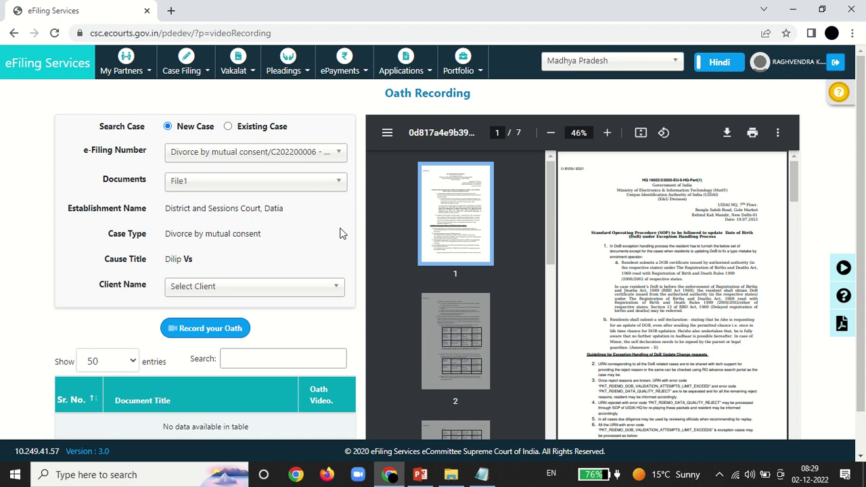
{"action": "left_click", "coordinate": [231, 289]}
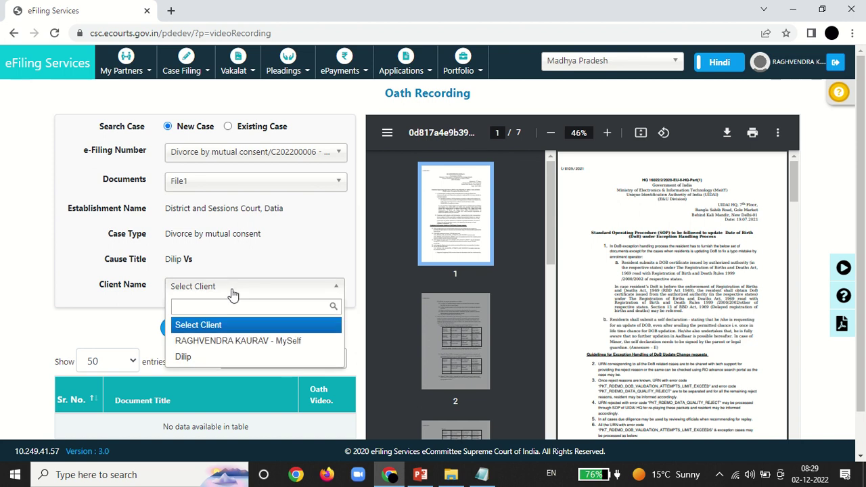
{"action": "left_click", "coordinate": [186, 356]}
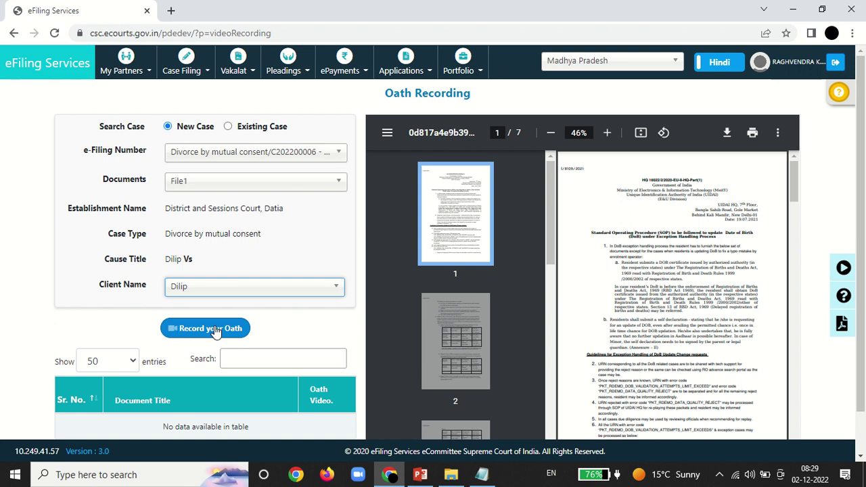
{"action": "left_click", "coordinate": [215, 329]}
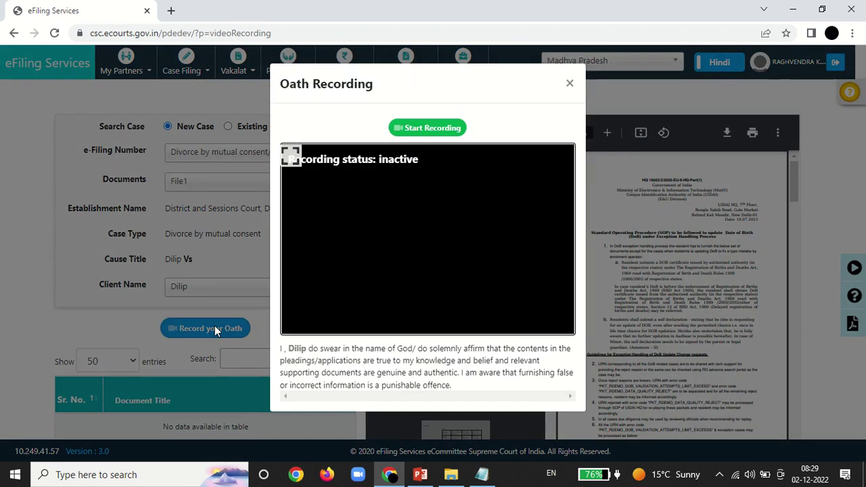
Step: Record the petitioner's oath video, upload it to the server, and return to the dashboard
{"action": "left_click", "coordinate": [424, 129]}
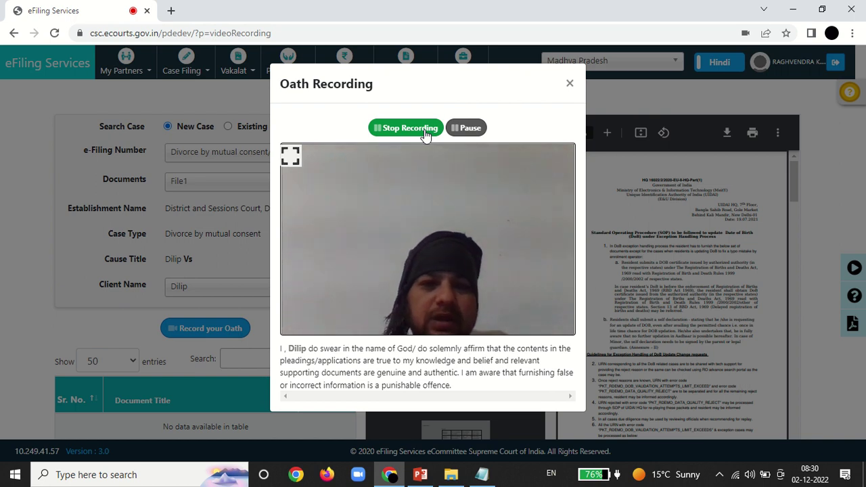
{"action": "left_click", "coordinate": [424, 130]}
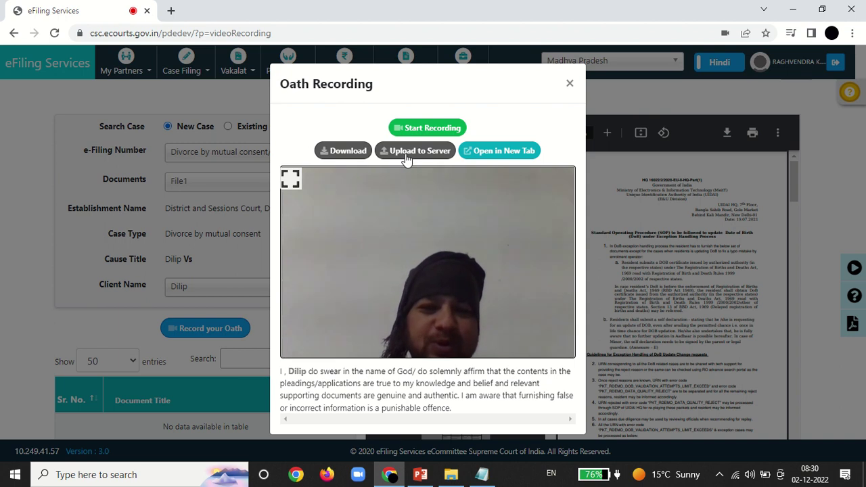
{"action": "left_click", "coordinate": [420, 158]}
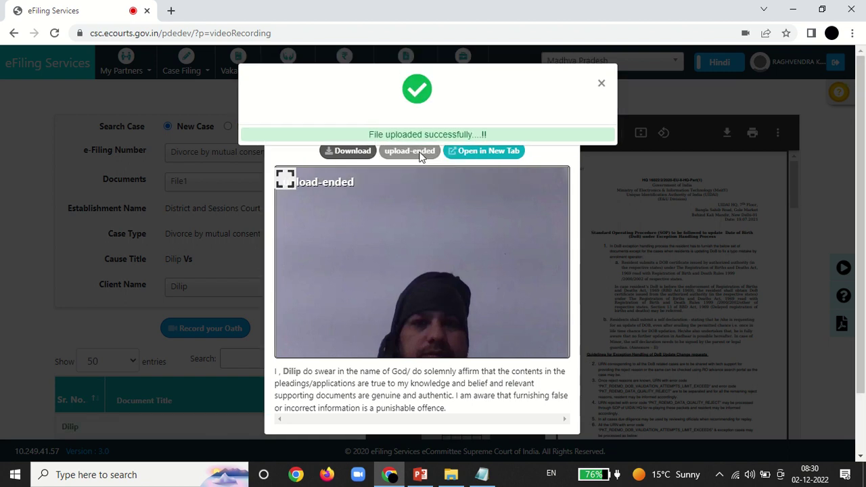
{"action": "left_click", "coordinate": [601, 84]}
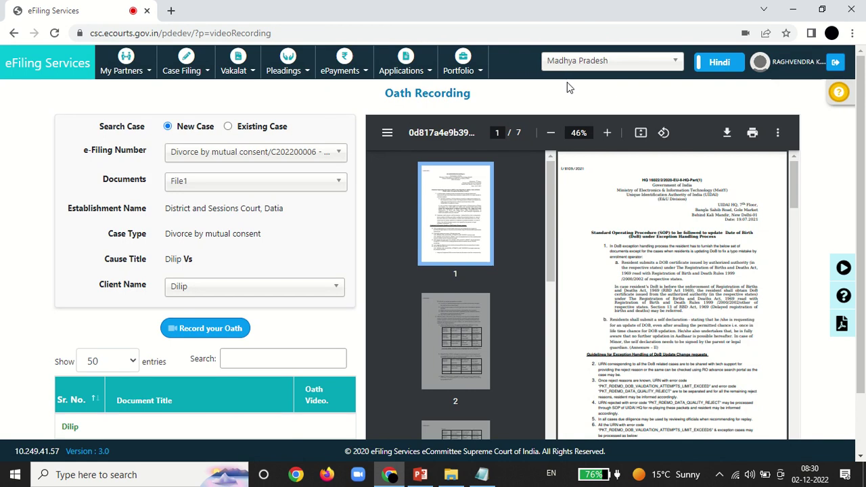
{"action": "left_click", "coordinate": [42, 64]}
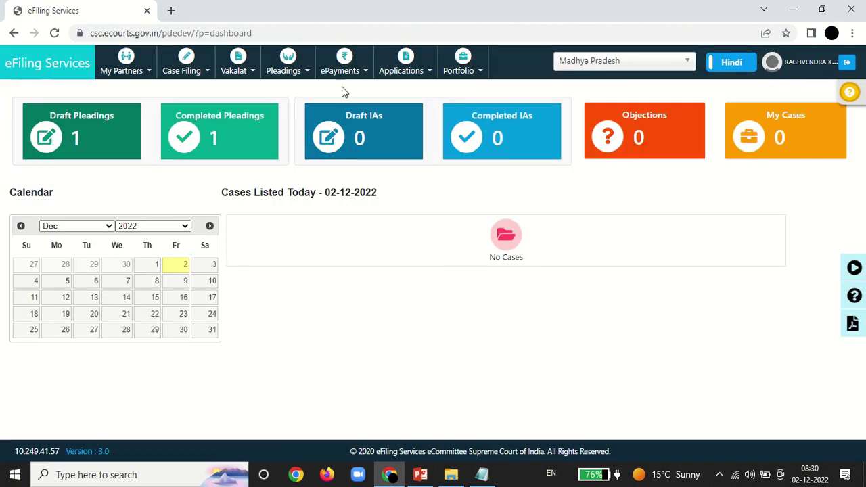
{"action": "left_click", "coordinate": [351, 71]}
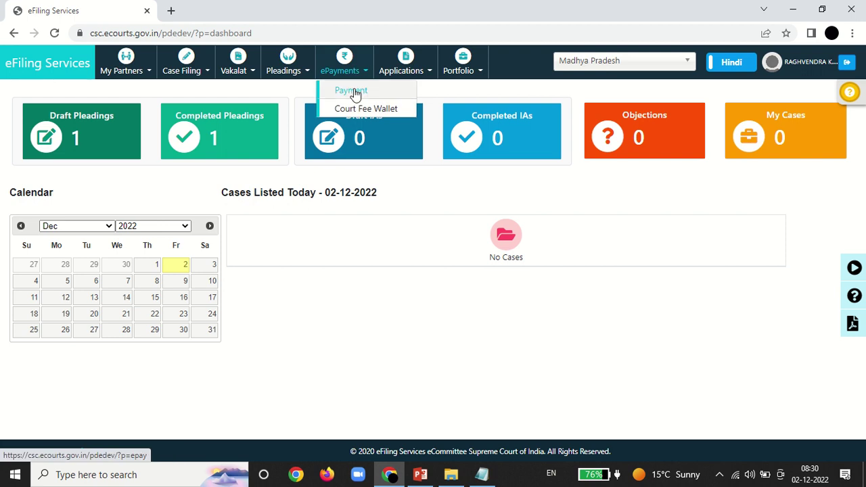
{"action": "left_click", "coordinate": [352, 91]}
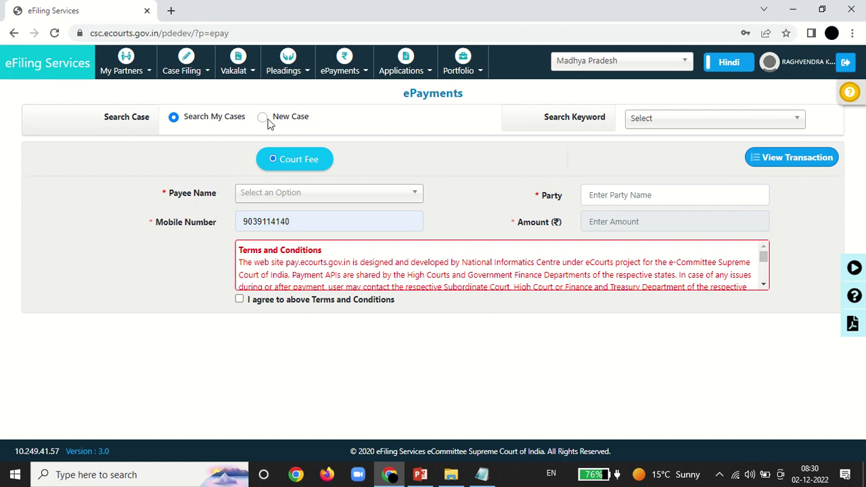
{"action": "left_click", "coordinate": [263, 117]}
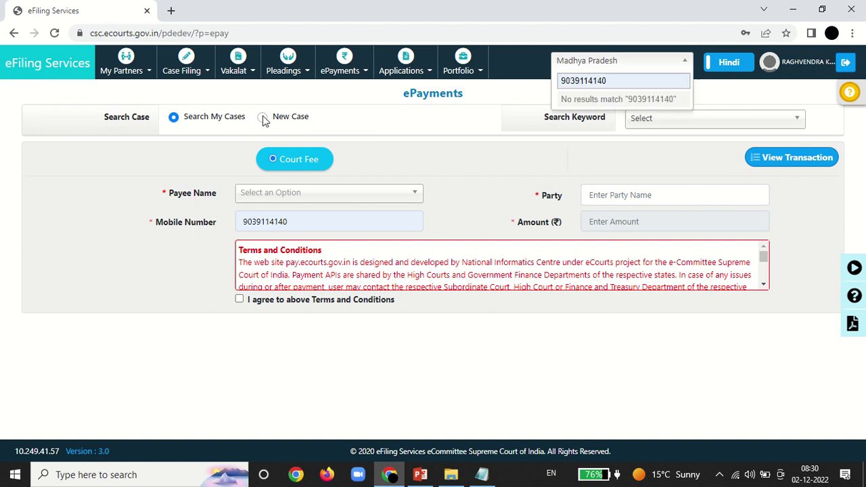
{"action": "left_click", "coordinate": [663, 123]}
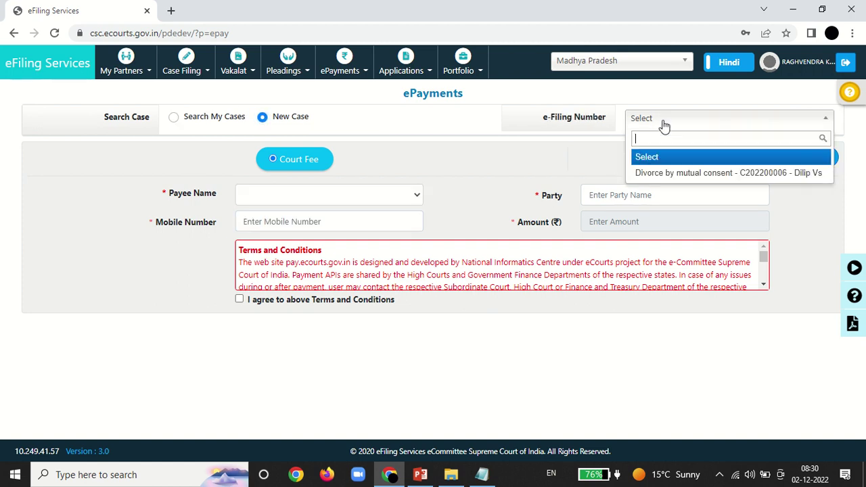
{"action": "left_click", "coordinate": [668, 173]}
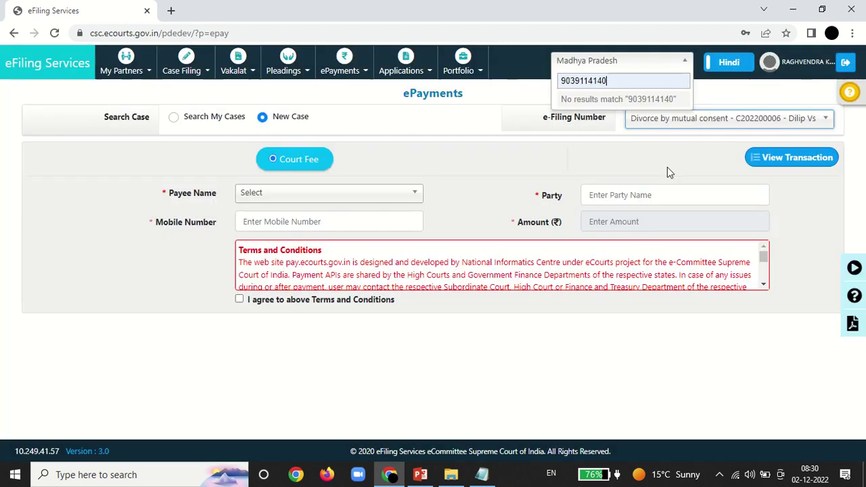
{"action": "left_click", "coordinate": [311, 201]}
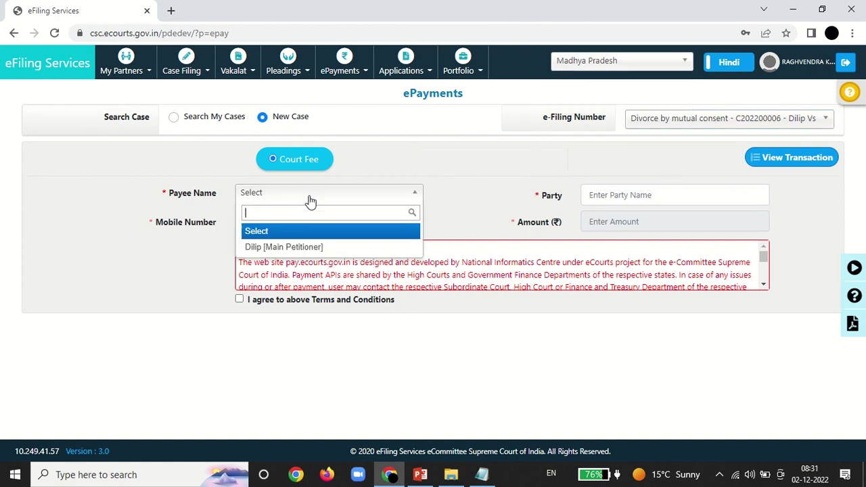
{"action": "left_click", "coordinate": [284, 247]}
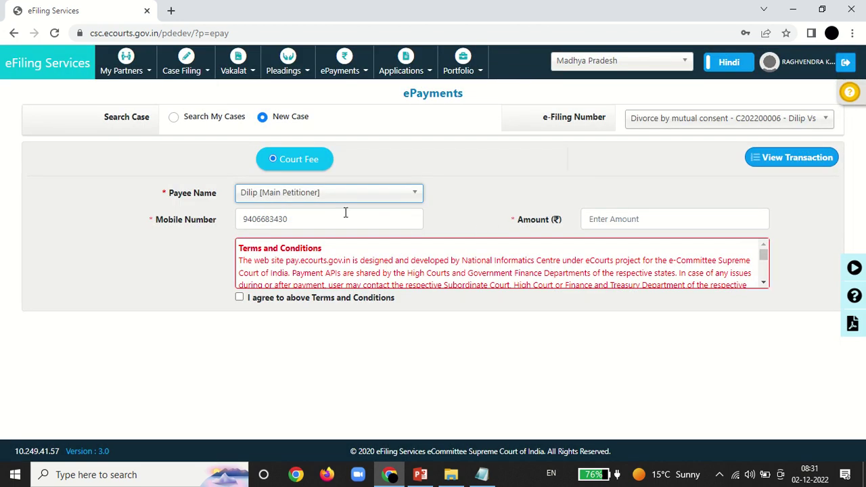
Step: Enter 100000 as the fee amount and accept the terms and conditions
{"action": "left_click", "coordinate": [620, 222]}
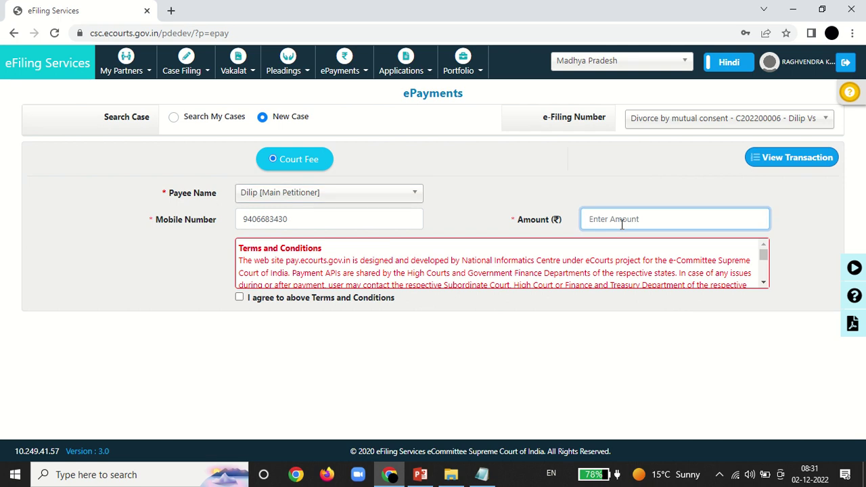
{"action": "type", "text": "1"}
{"action": "key", "text": "BackSpace"}
{"action": "type", "text": "100000"}
{"action": "left_click", "coordinate": [238, 302]}
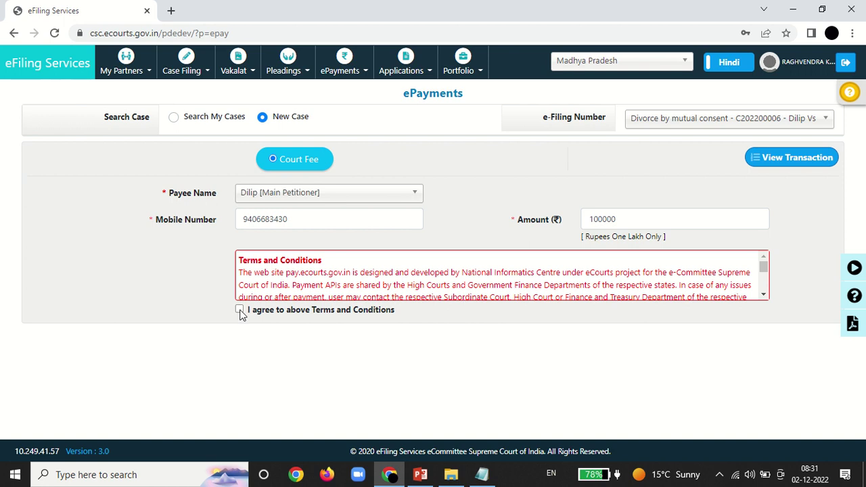
{"action": "left_click", "coordinate": [240, 310]}
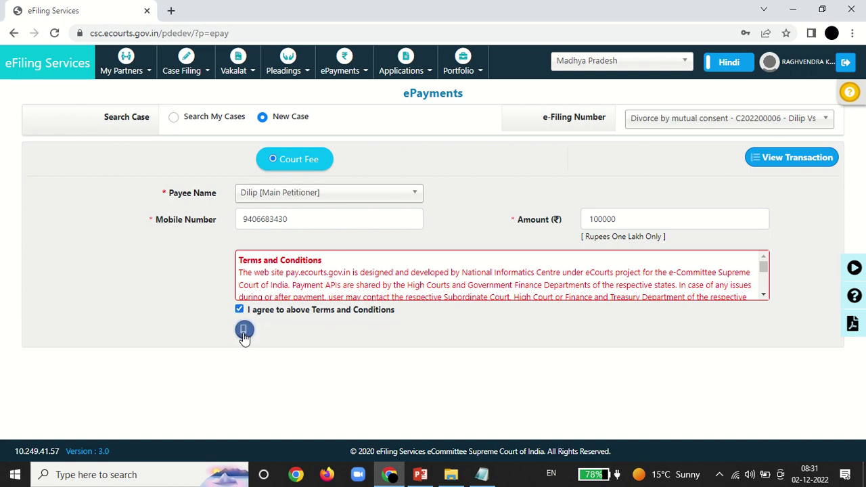
Step: Request the payment OTP, enter the received code, and verify it to proceed to the treasury gateway
{"action": "left_click", "coordinate": [244, 332]}
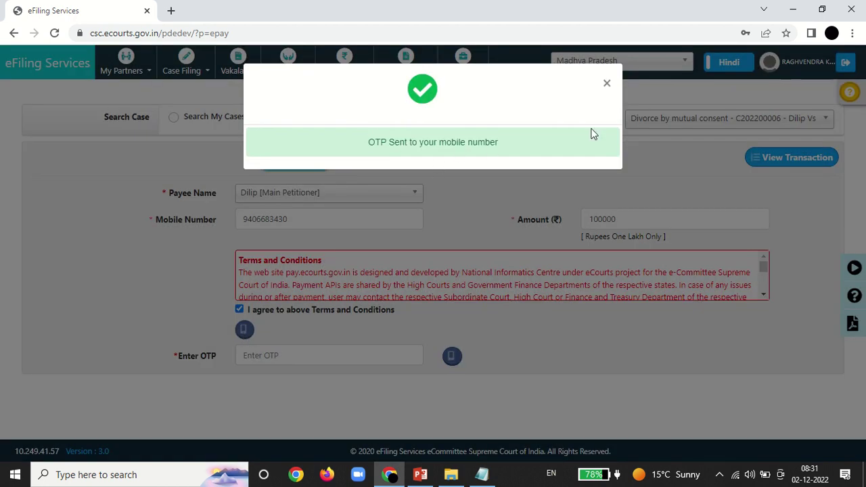
{"action": "left_click", "coordinate": [607, 84]}
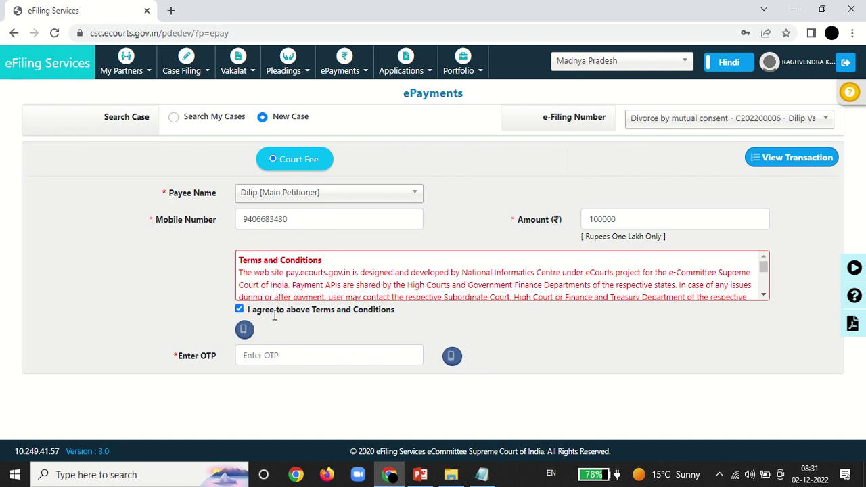
{"action": "left_click", "coordinate": [252, 353]}
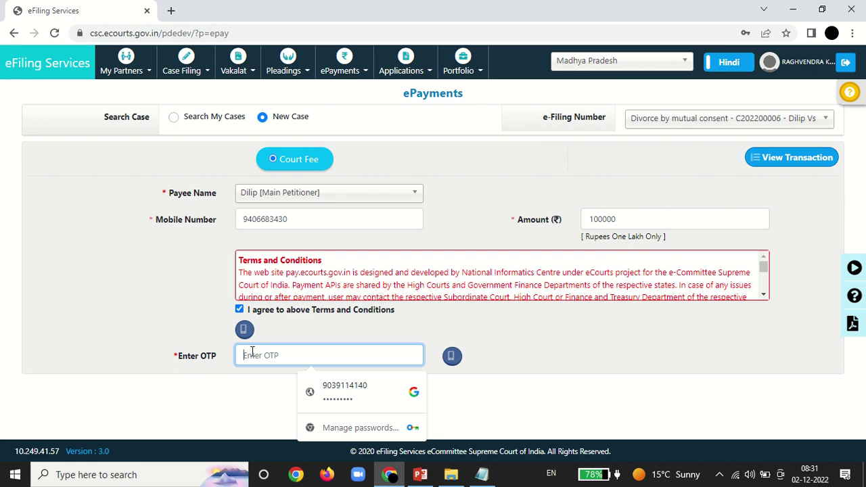
{"action": "type", "text": "••"}
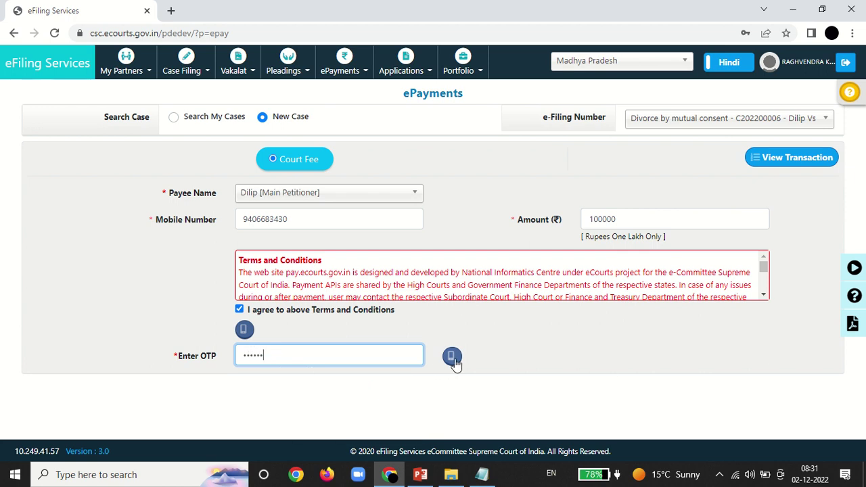
{"action": "left_click", "coordinate": [452, 358]}
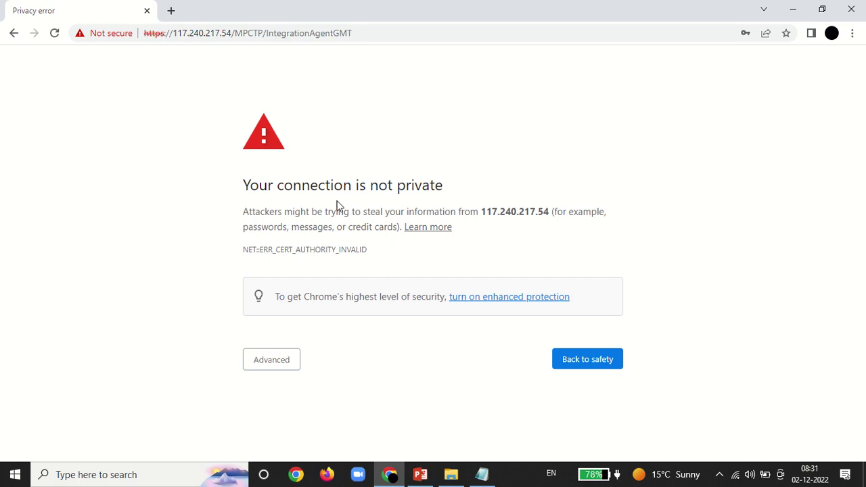
Step: Bypass the privacy warning to 117.240.217.54 and confirm each form resubmission prompt
{"action": "left_click", "coordinate": [281, 368]}
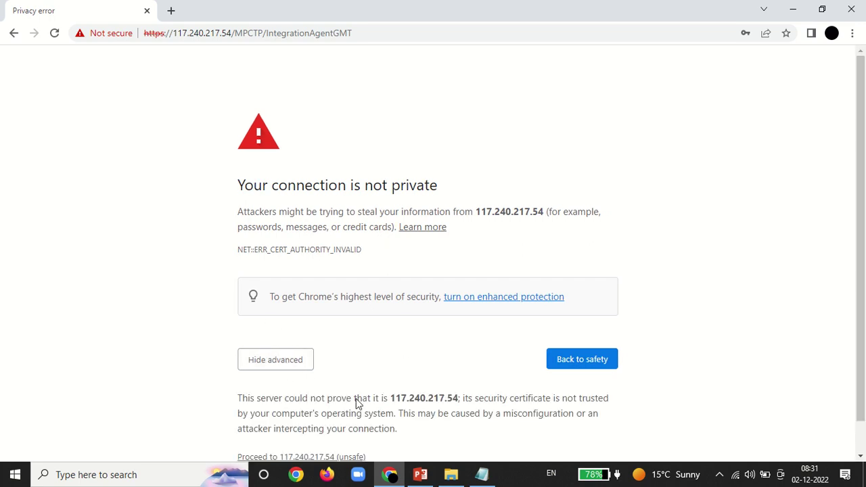
{"action": "left_click", "coordinate": [331, 459]}
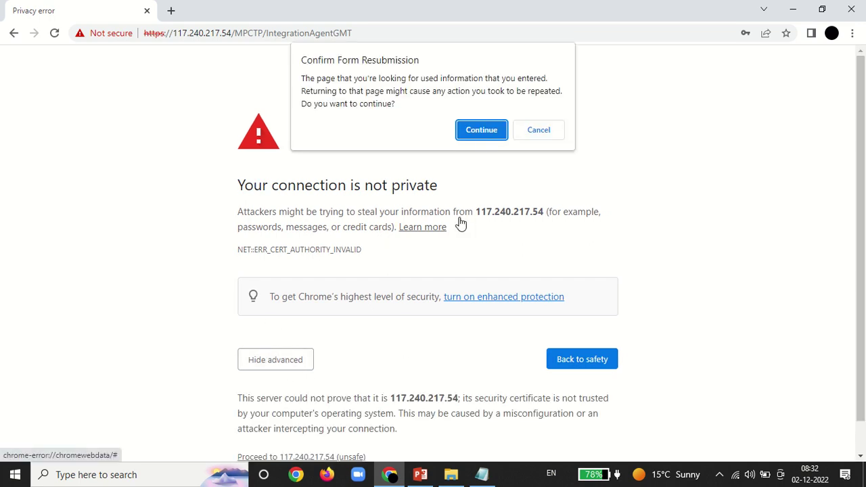
{"action": "left_click", "coordinate": [480, 129]}
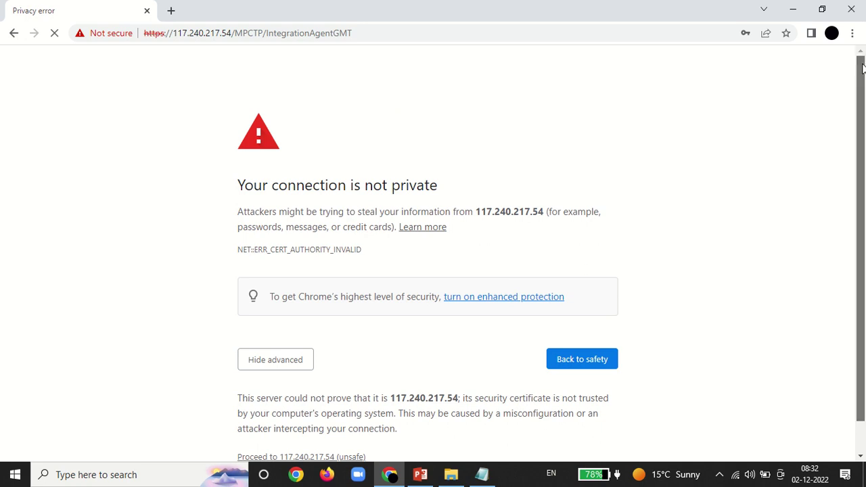
{"action": "left_click_drag", "start_coordinate": [864, 93], "coordinate": [864, 125]}
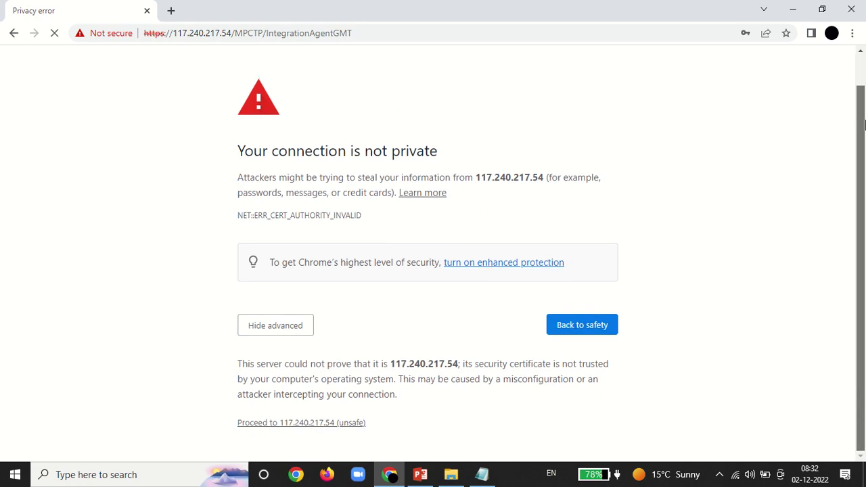
{"action": "left_click", "coordinate": [306, 431]}
{"action": "left_click", "coordinate": [480, 128]}
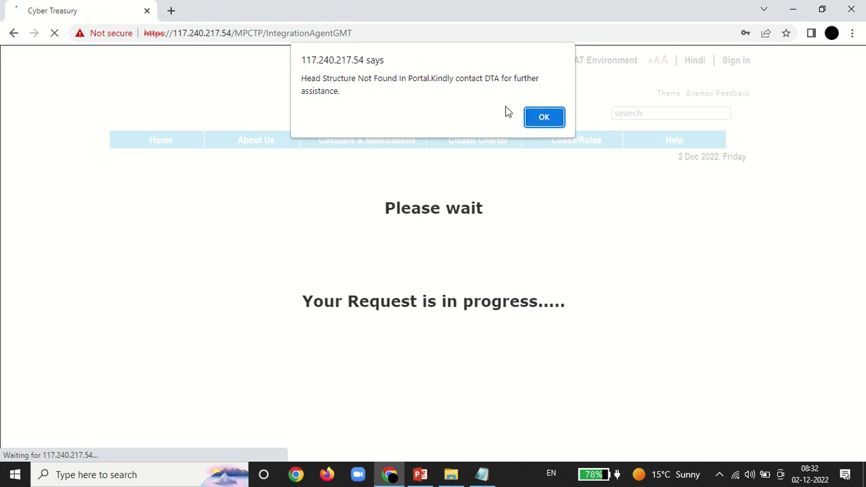
Step: Dismiss the alert, open Cyber Treasury's Challan Search form, and switch the search to CRN
{"action": "left_click", "coordinate": [543, 117]}
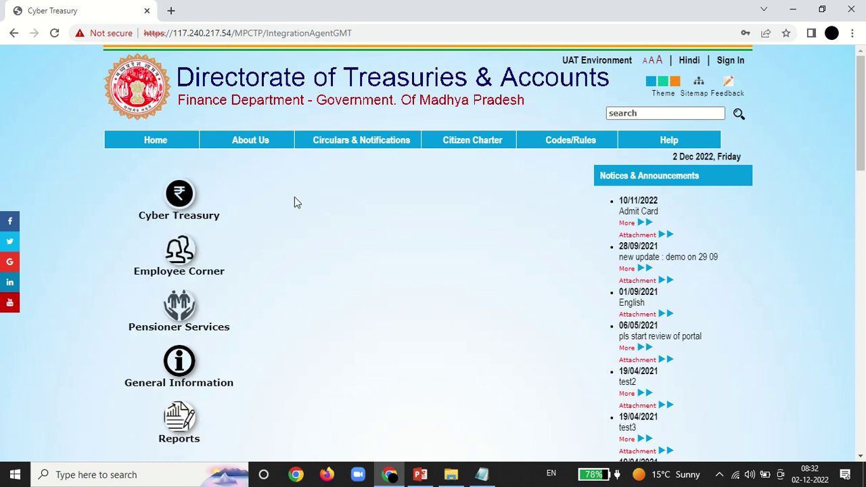
{"action": "mouse_move", "coordinate": [150, 203]}
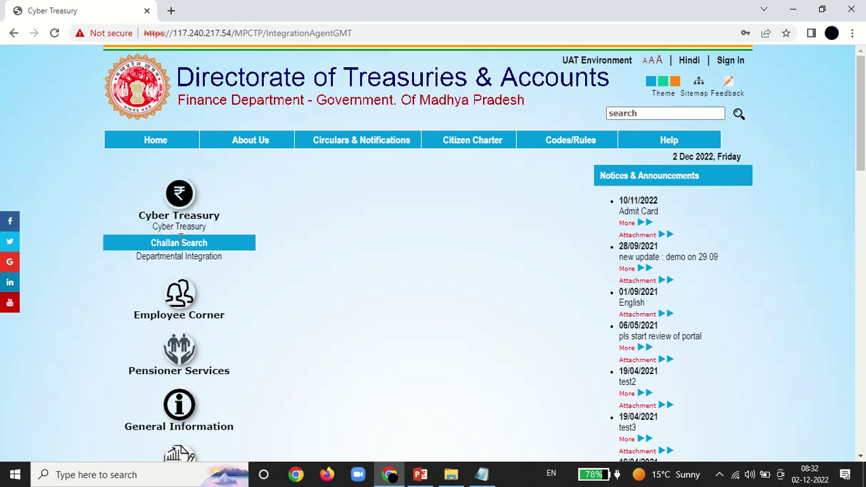
{"action": "left_click", "coordinate": [179, 238]}
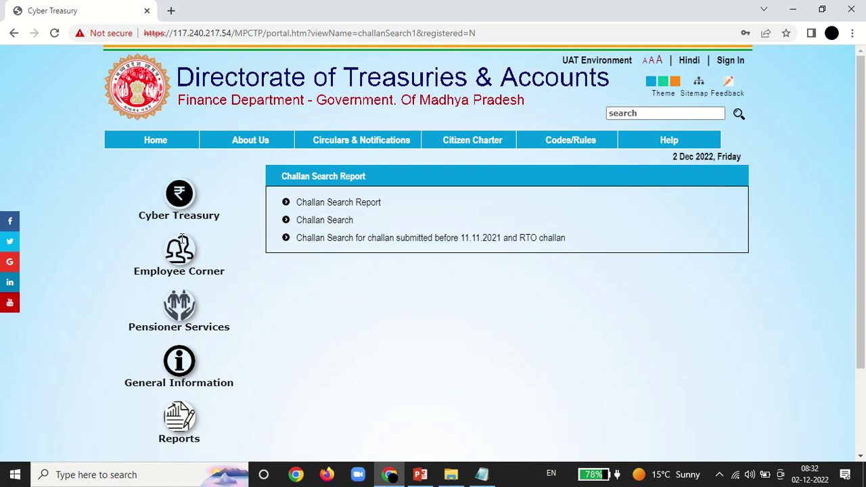
{"action": "left_click", "coordinate": [332, 228]}
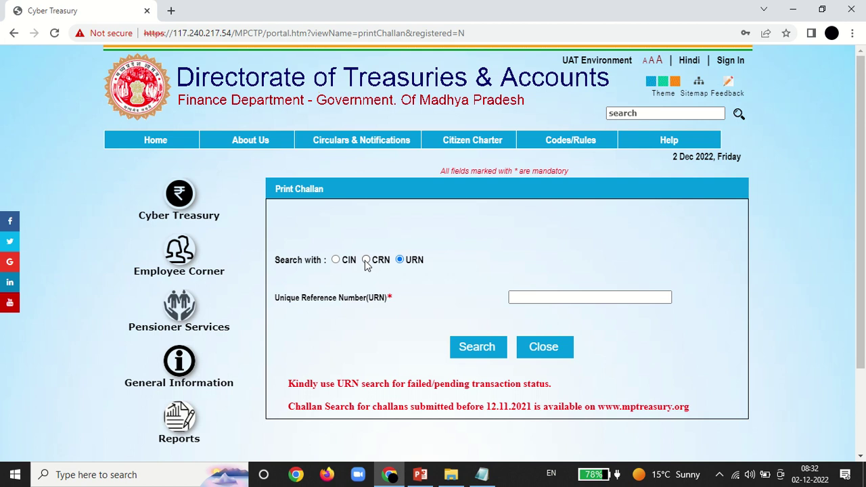
{"action": "left_click", "coordinate": [366, 260]}
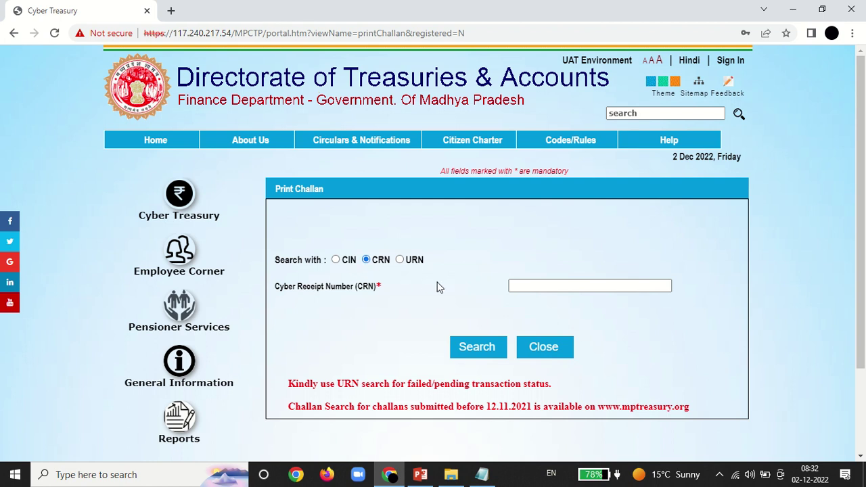
{"action": "left_click", "coordinate": [516, 287]}
{"action": "left_click", "coordinate": [523, 288]}
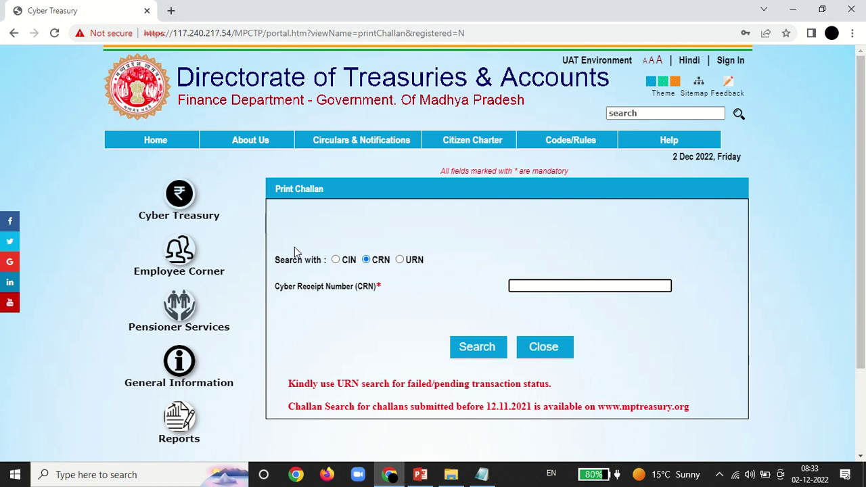
Step: Close the Cyber Treasury tab and load the eFiling Services sign-in page from the copied link
{"action": "left_click", "coordinate": [487, 476]}
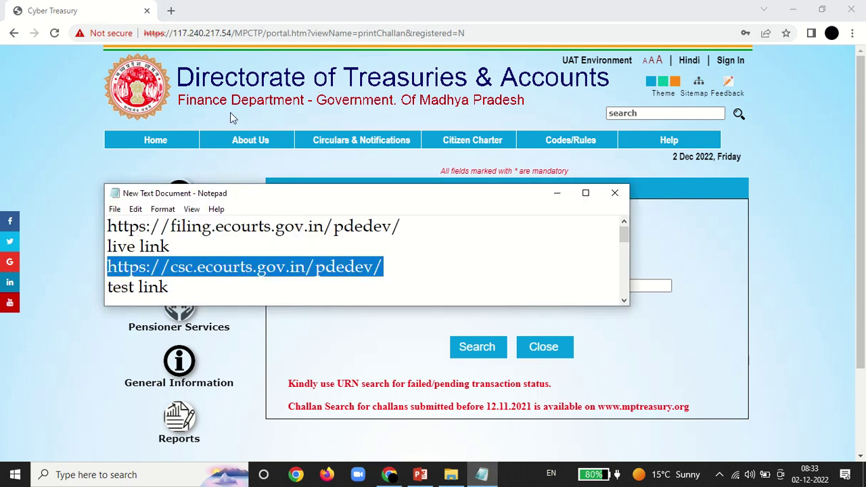
{"action": "left_click", "coordinate": [173, 12]}
{"action": "left_click", "coordinate": [173, 11]}
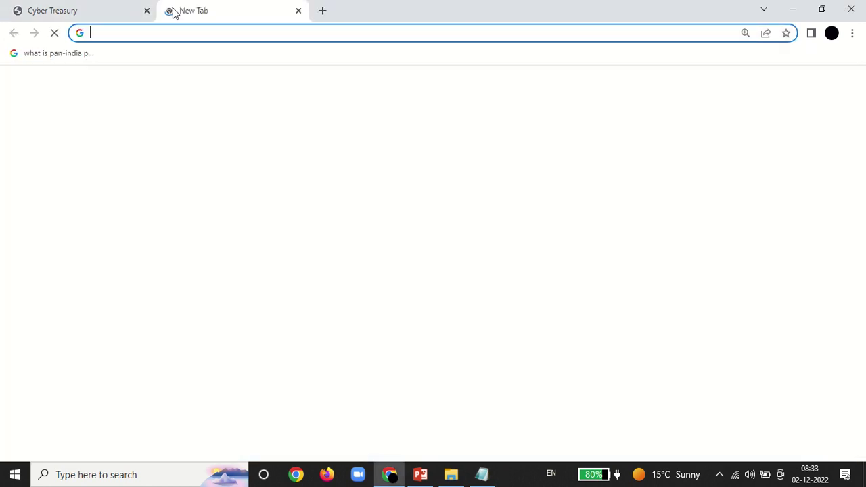
{"action": "left_click", "coordinate": [120, 14]}
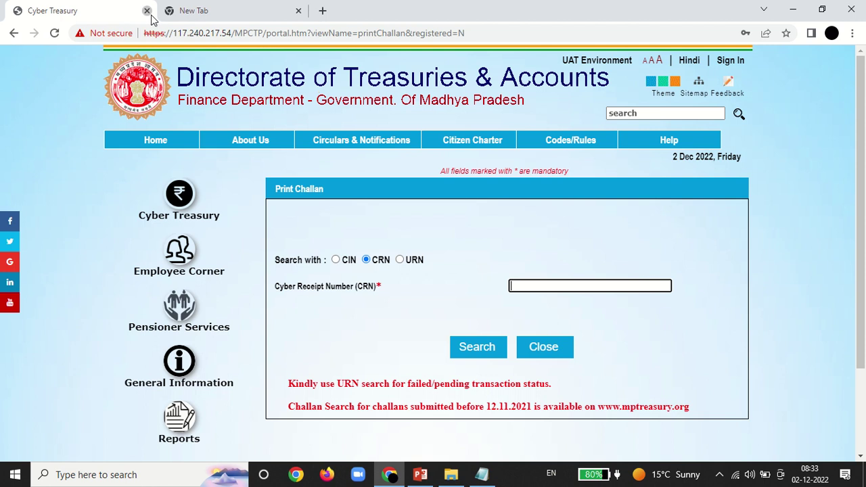
{"action": "left_click", "coordinate": [147, 10]}
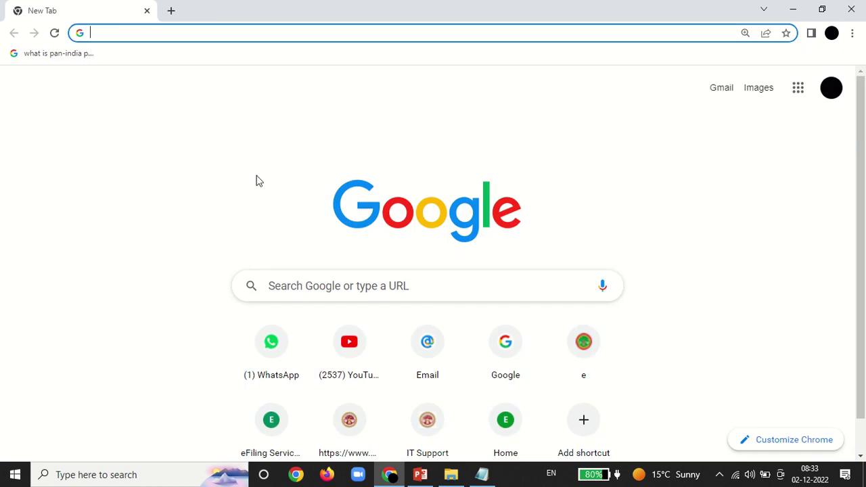
{"action": "left_click", "coordinate": [482, 474]}
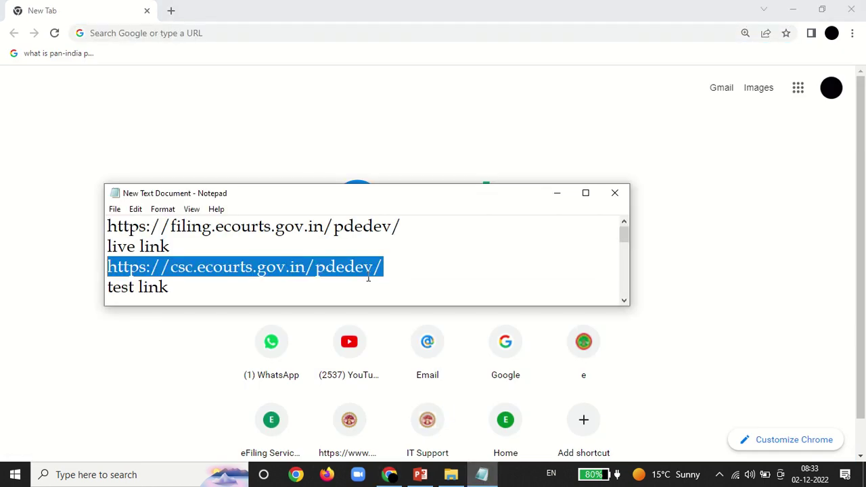
{"action": "left_click", "coordinate": [391, 474]}
{"action": "type", "text": "https://csc.ecourts.gov.in/pdedev/"}
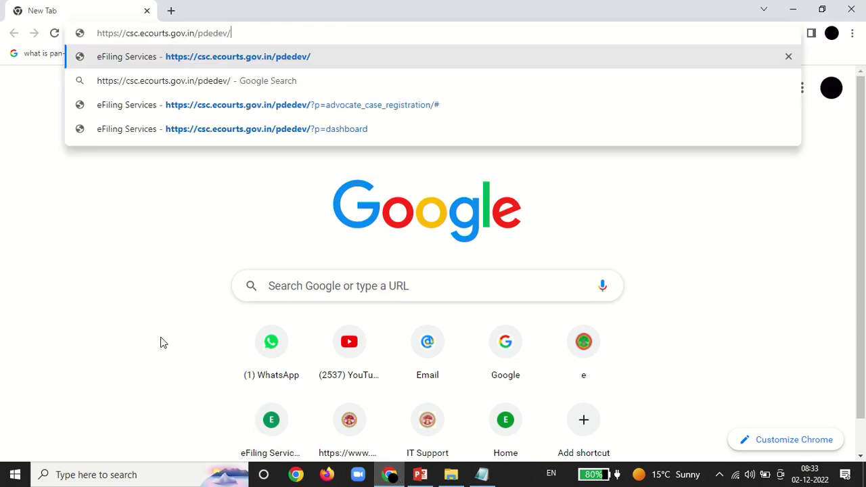
{"action": "key", "text": "Return"}
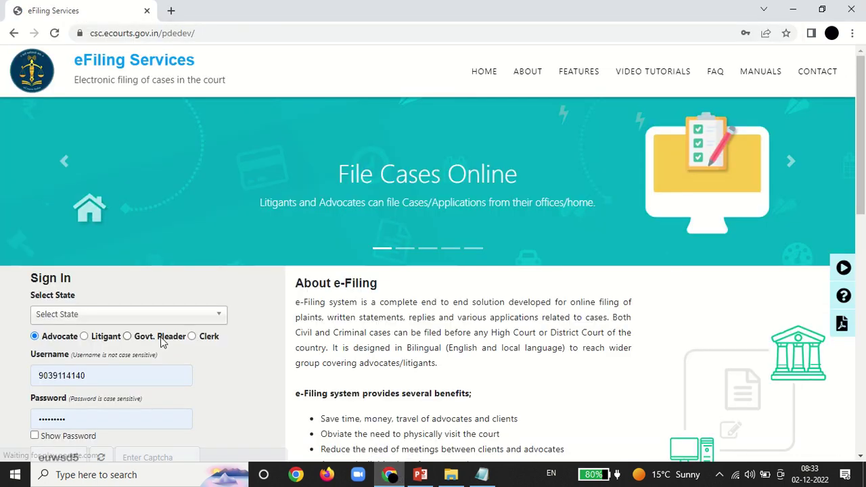
Step: Enter the advocate's e-mail address as username and choose Madhya Pradesh as the state
{"action": "left_click", "coordinate": [97, 371]}
{"action": "key", "text": "BackSpace"}
{"action": "key", "text": "BackSpace"}
{"action": "key", "text": "BackSpace"}
{"action": "key", "text": "BackSpace"}
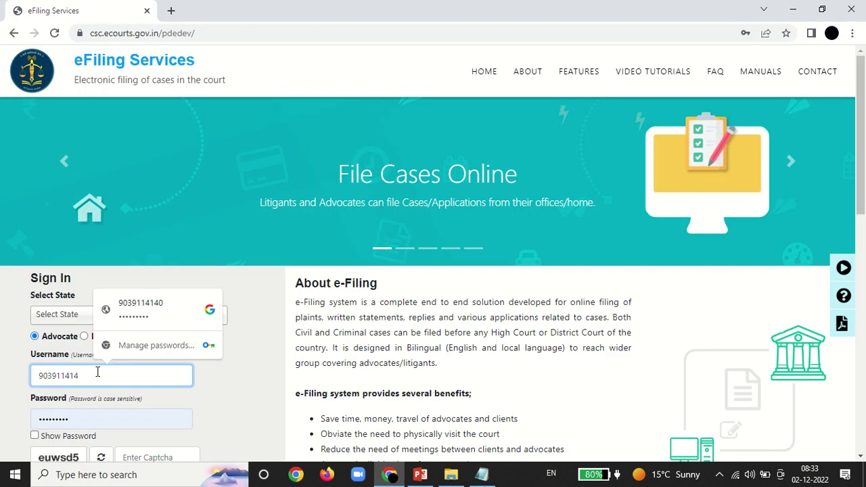
{"action": "key", "text": "BackSpace"}
{"action": "key", "text": "BackSpace"}
{"action": "key", "text": "BackSpace"}
{"action": "key", "text": "BackSpace"}
{"action": "key", "text": "BackSpace"}
{"action": "key", "text": "BackSpace"}
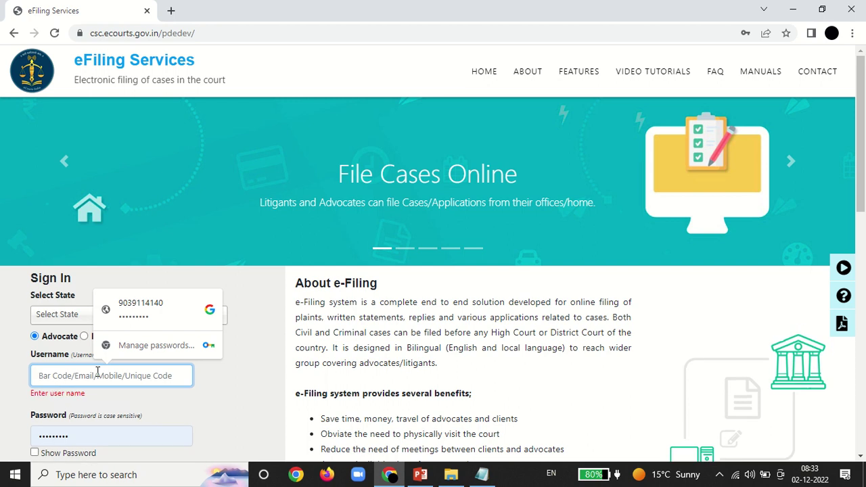
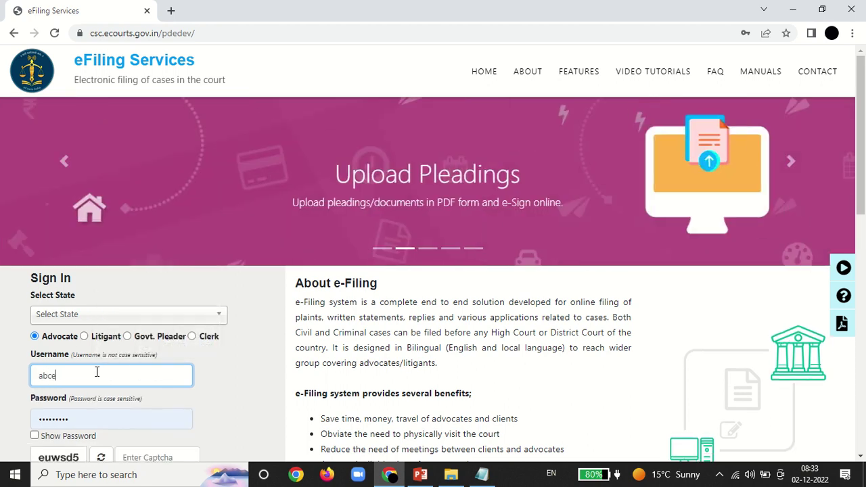
{"action": "left_click", "coordinate": [128, 316]}
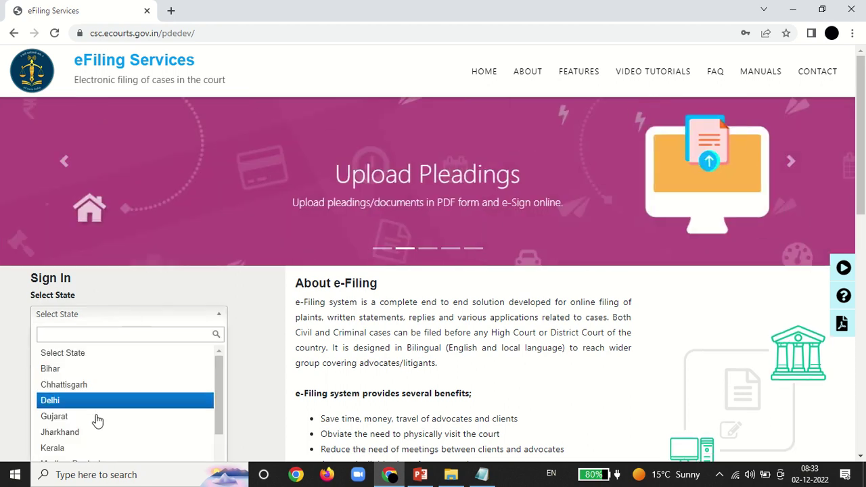
{"action": "left_click_drag", "start_coordinate": [223, 392], "coordinate": [224, 415]}
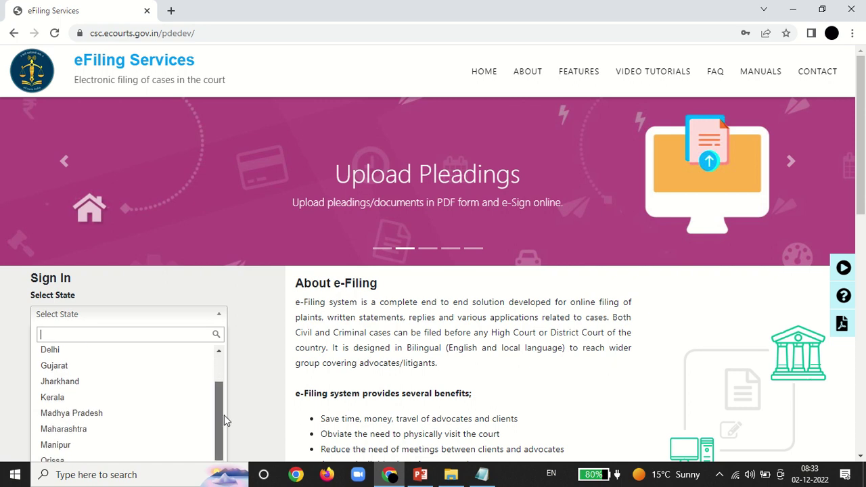
{"action": "left_click", "coordinate": [125, 409]}
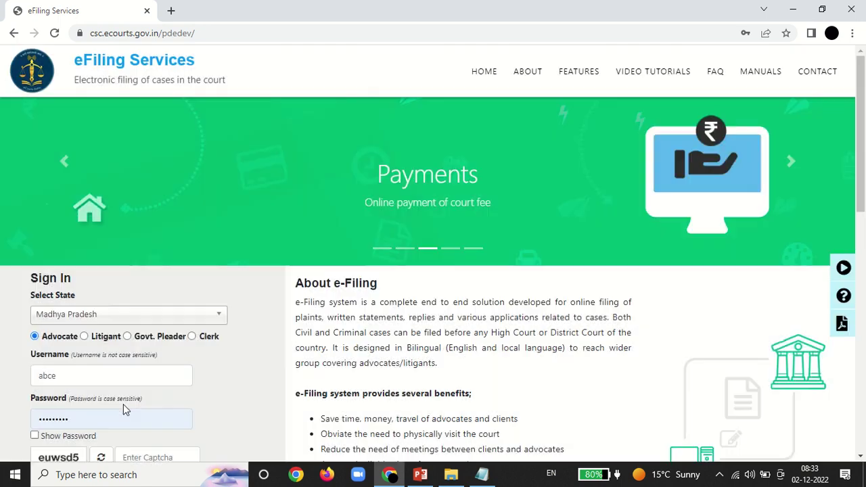
{"action": "left_click", "coordinate": [88, 367]}
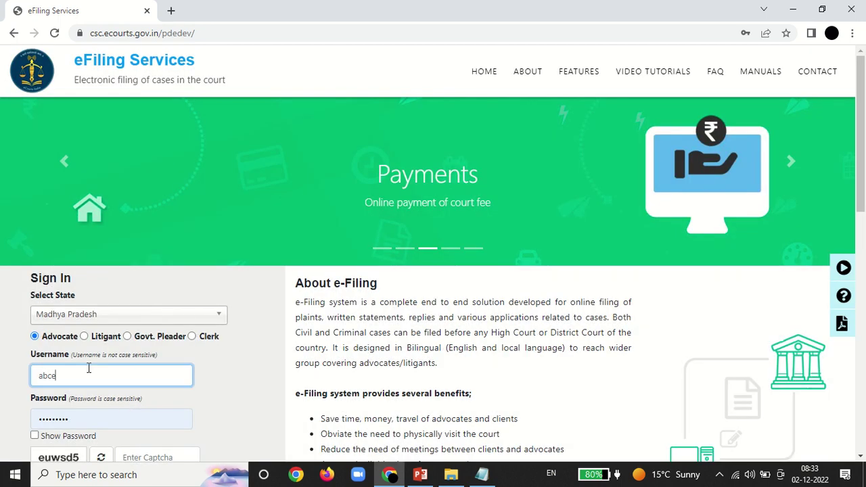
{"action": "key", "text": "BackSpace"}
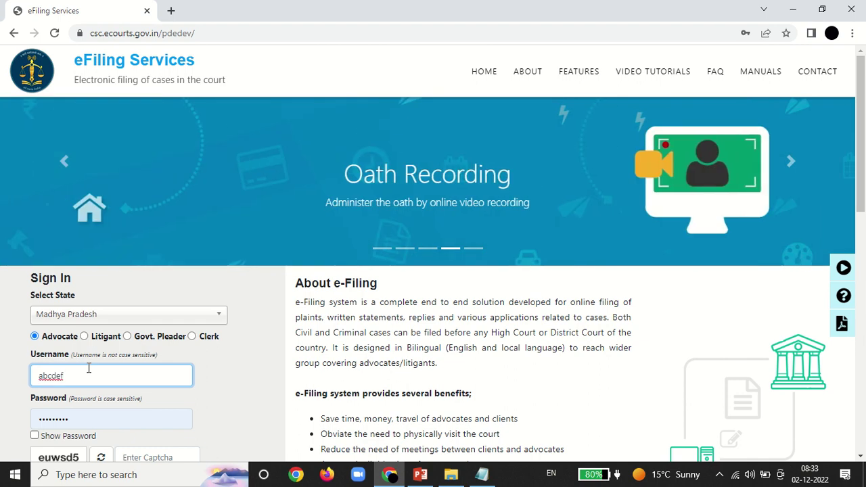
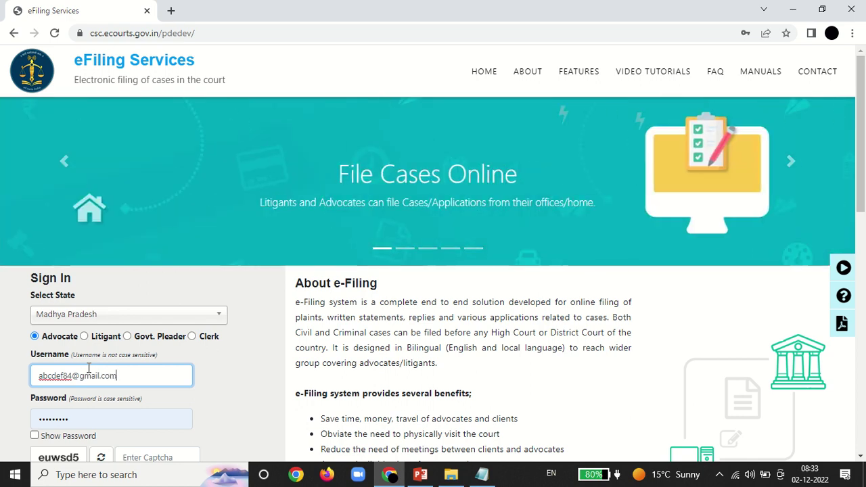
Step: Replace the autofilled password with the account password, enter the captcha, and log in
{"action": "left_click", "coordinate": [86, 418]}
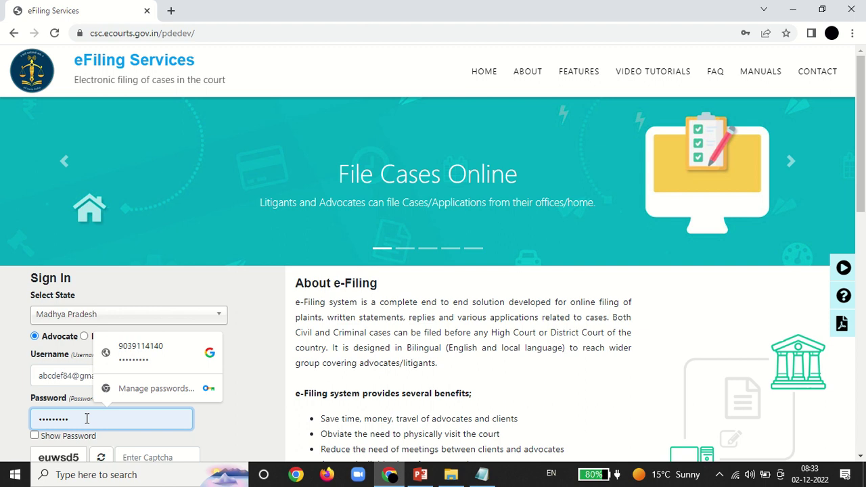
{"action": "key", "text": "BackSpace"}
{"action": "key", "text": "BackSpace"}
{"action": "key", "text": "BackSpace"}
{"action": "key", "text": "BackSpace"}
{"action": "key", "text": "BackSpace"}
{"action": "key", "text": "BackSpace"}
{"action": "key", "text": "BackSpace"}
{"action": "key", "text": "BackSpace"}
{"action": "key", "text": "BackSpace"}
{"action": "type", "text": "1234"}
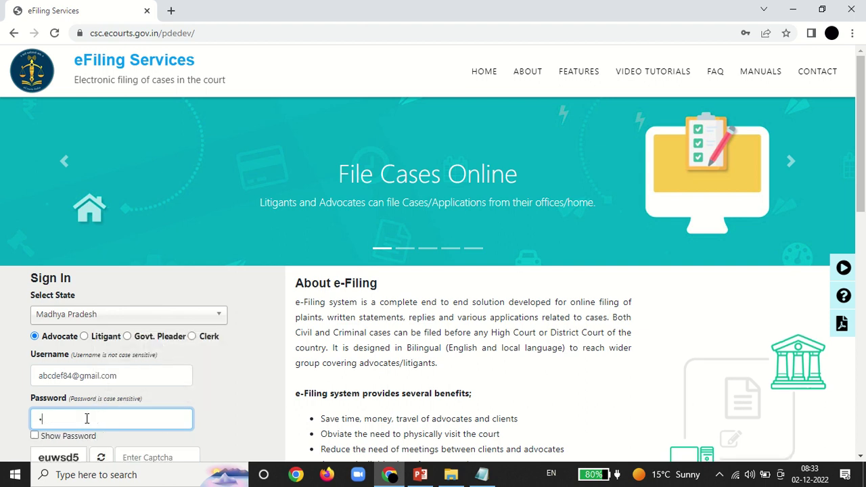
{"action": "type", "text": "56789"}
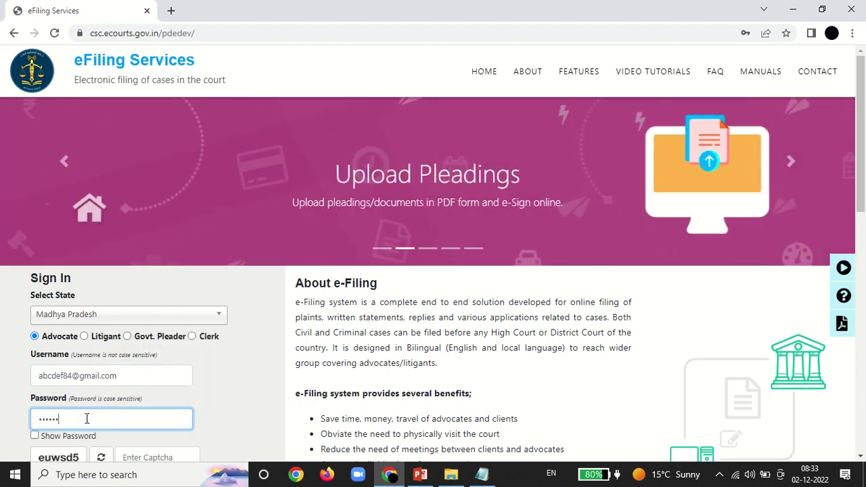
{"action": "type", "text": "10"}
{"action": "left_click", "coordinate": [136, 457]}
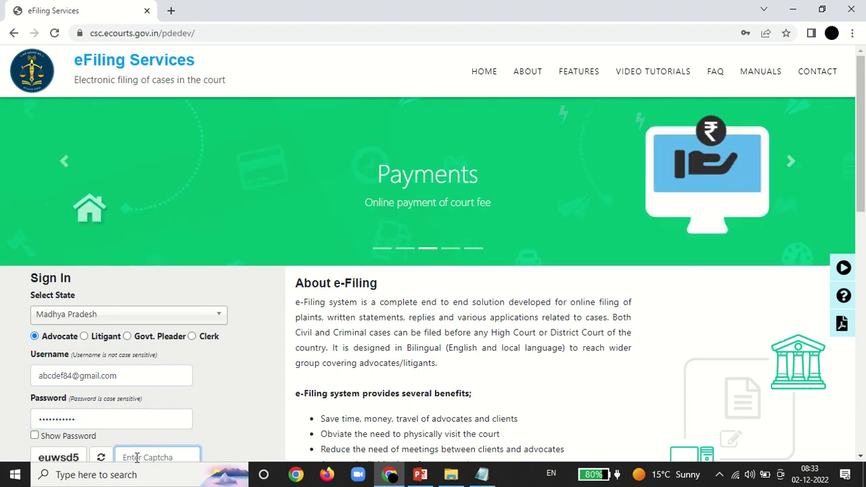
{"action": "type", "text": "eu"}
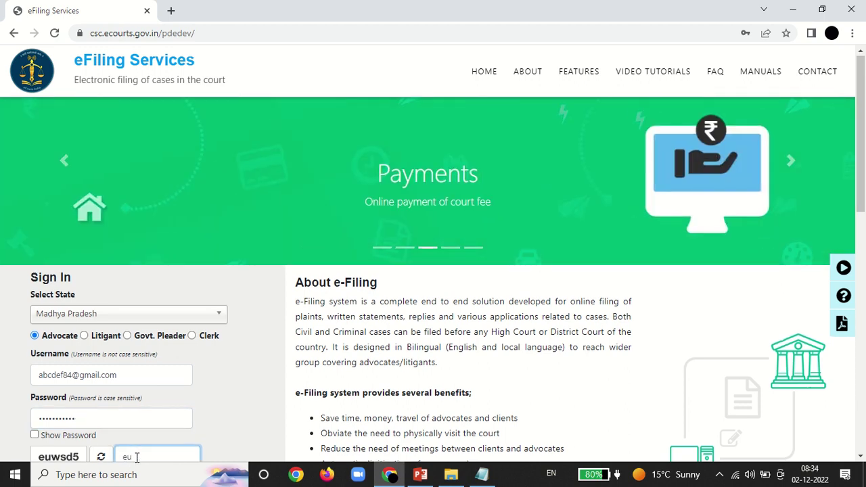
{"action": "type", "text": "wsd5"}
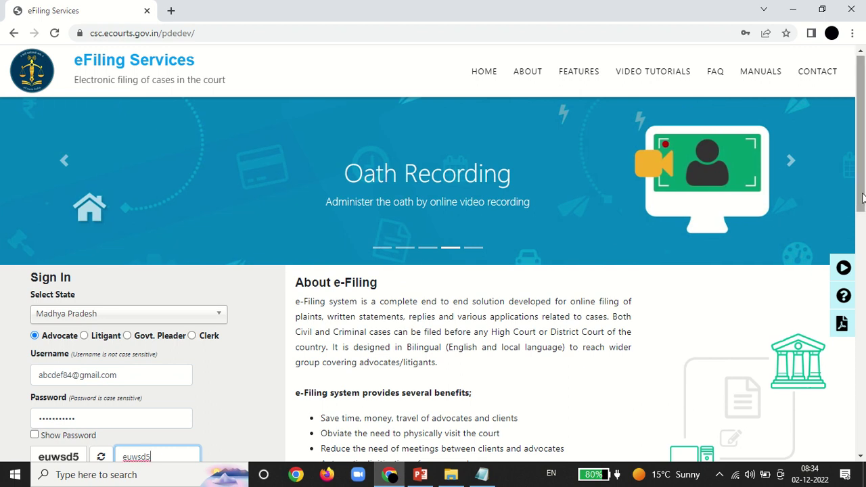
{"action": "scroll", "coordinate": [862, 196], "scroll_direction": "down", "scroll_amount": 1}
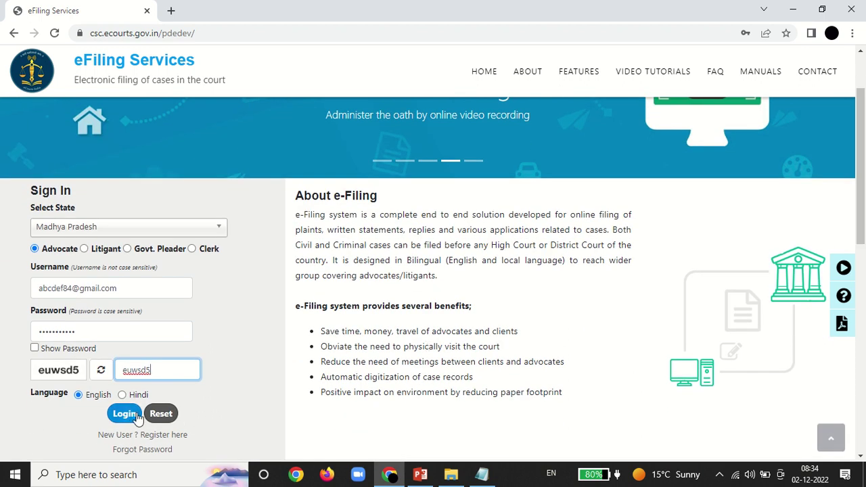
{"action": "left_click", "coordinate": [135, 414]}
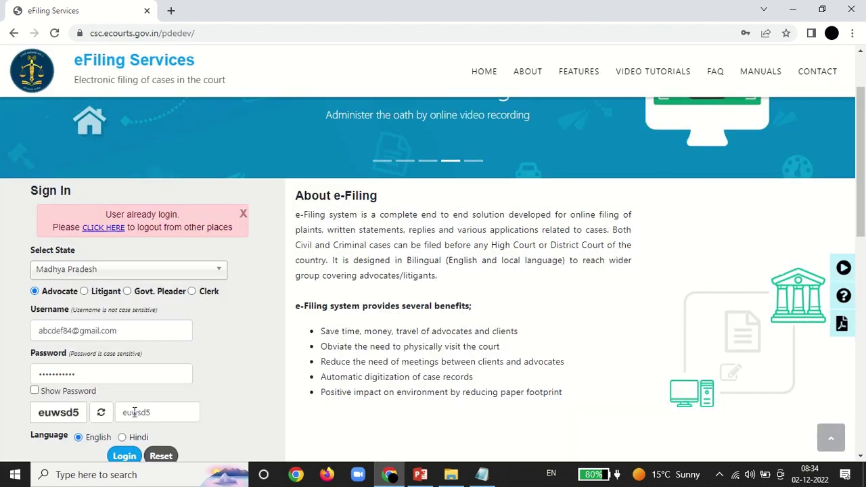
Step: Log out all other sessions by confirming with the account password, then log in to the dashboard
{"action": "left_click", "coordinate": [102, 228]}
{"action": "left_click", "coordinate": [390, 190]}
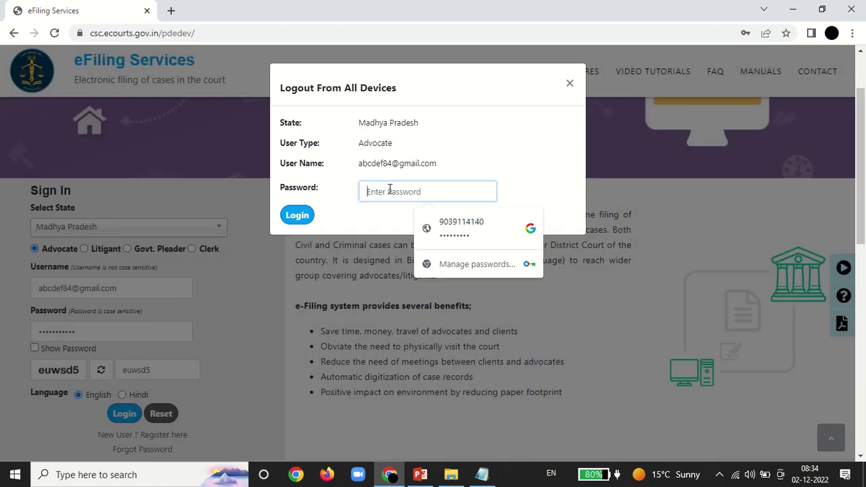
{"action": "type", "text": "••••••"}
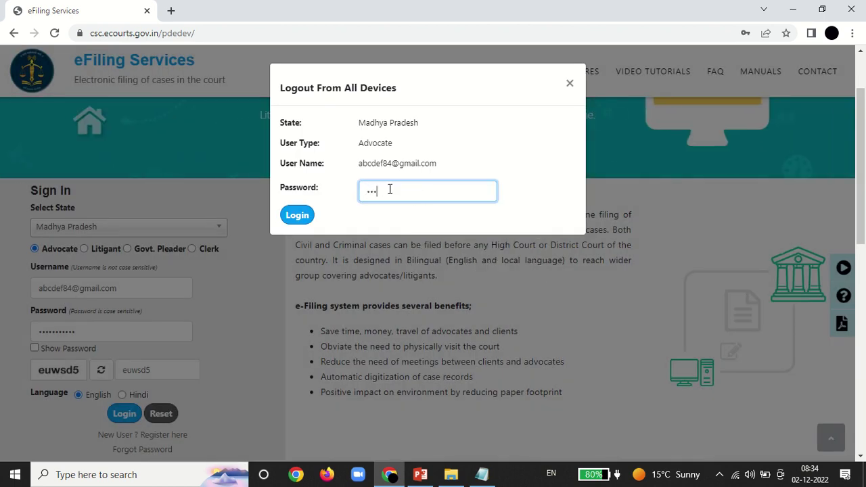
{"action": "type", "text": "••"}
{"action": "key", "text": "BackSpace"}
{"action": "key", "text": "BackSpace"}
{"action": "key", "text": "BackSpace"}
{"action": "key", "text": "BackSpace"}
{"action": "key", "text": "BackSpace"}
{"action": "key", "text": "BackSpace"}
{"action": "key", "text": "BackSpace"}
{"action": "key", "text": "BackSpace"}
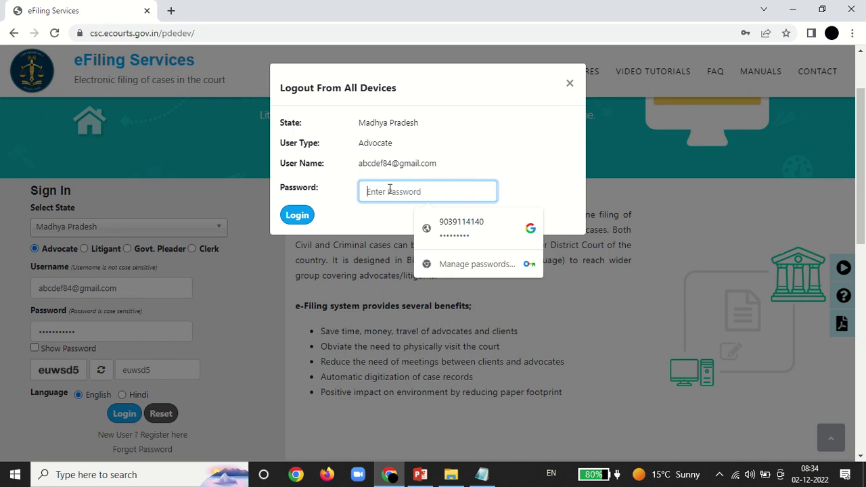
{"action": "type", "text": "••••"}
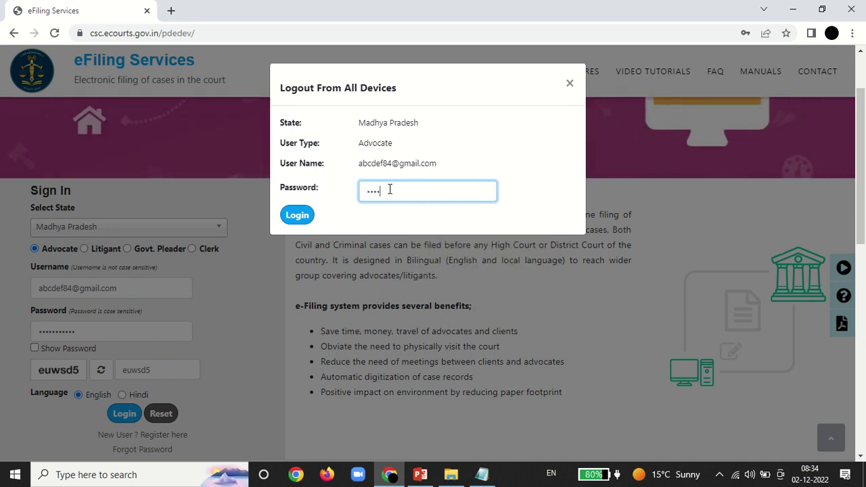
{"action": "type", "text": "•••••••"}
{"action": "left_click", "coordinate": [290, 220]}
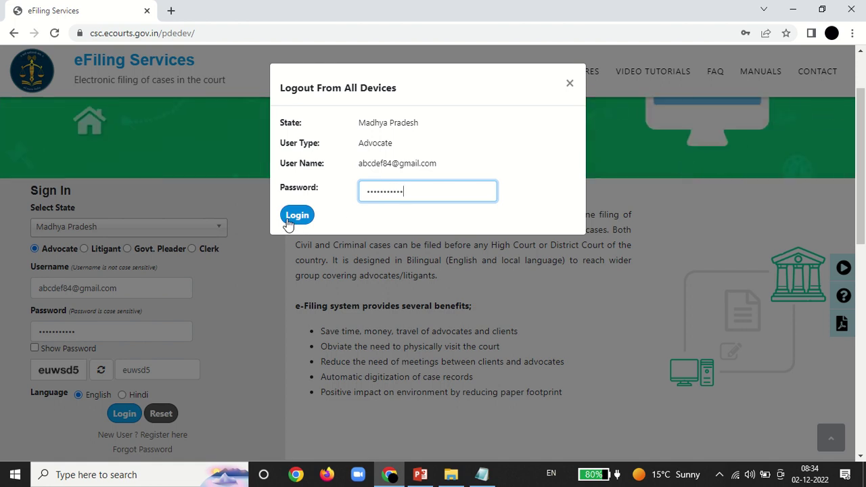
{"action": "left_click", "coordinate": [289, 219]}
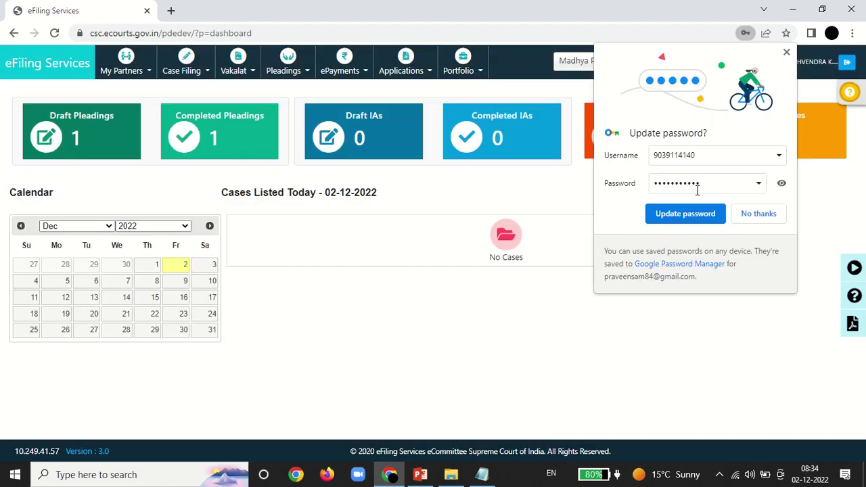
Step: Dismiss Chrome's password-update prompt and open Draft Pleadings from the Pleadings menu
{"action": "left_click", "coordinate": [786, 52]}
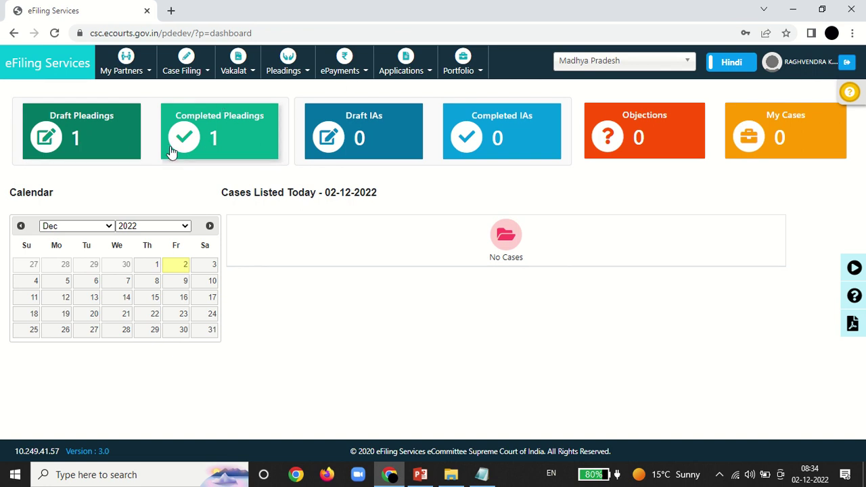
{"action": "left_click", "coordinate": [288, 72]}
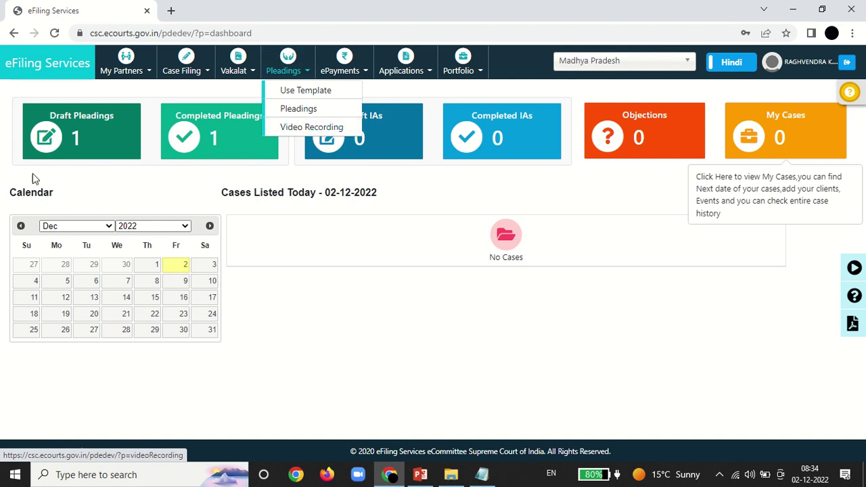
{"action": "left_click", "coordinate": [82, 152]}
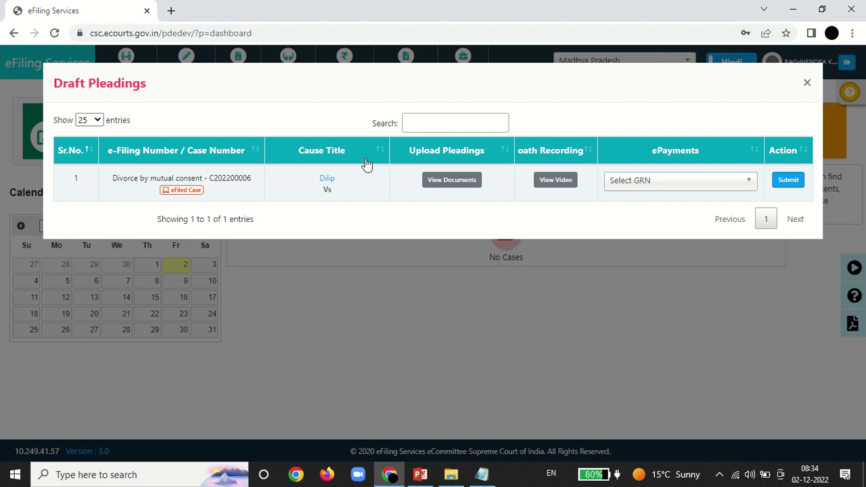
{"action": "left_click", "coordinate": [807, 83]}
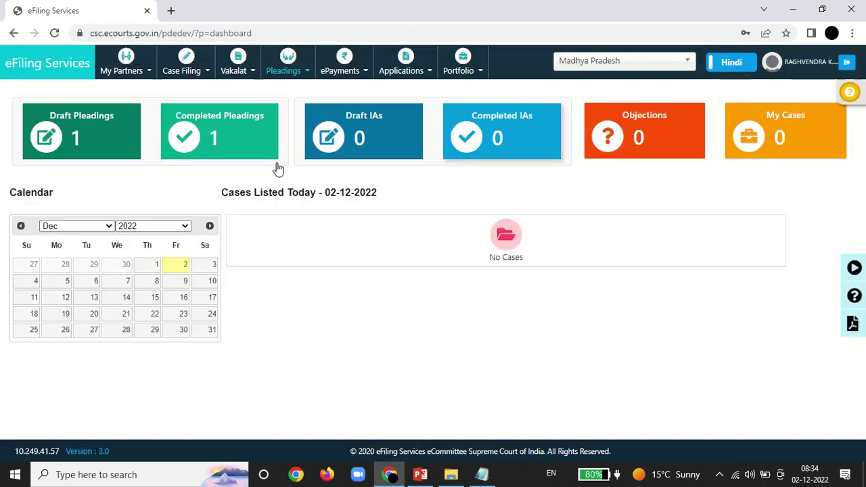
{"action": "left_click", "coordinate": [110, 128]}
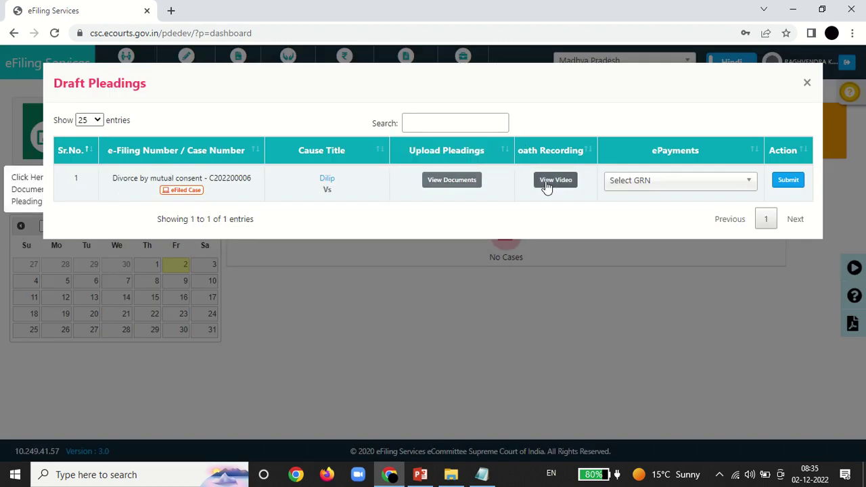
{"action": "left_click", "coordinate": [620, 186]}
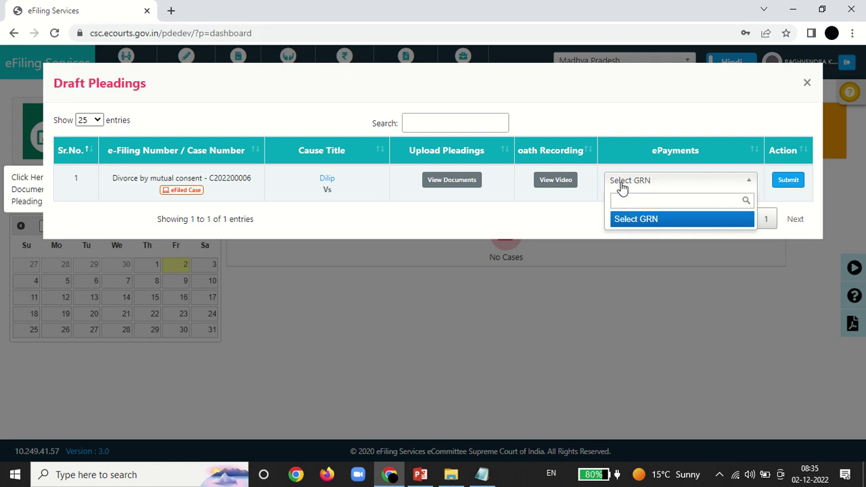
{"action": "left_click", "coordinate": [622, 187]}
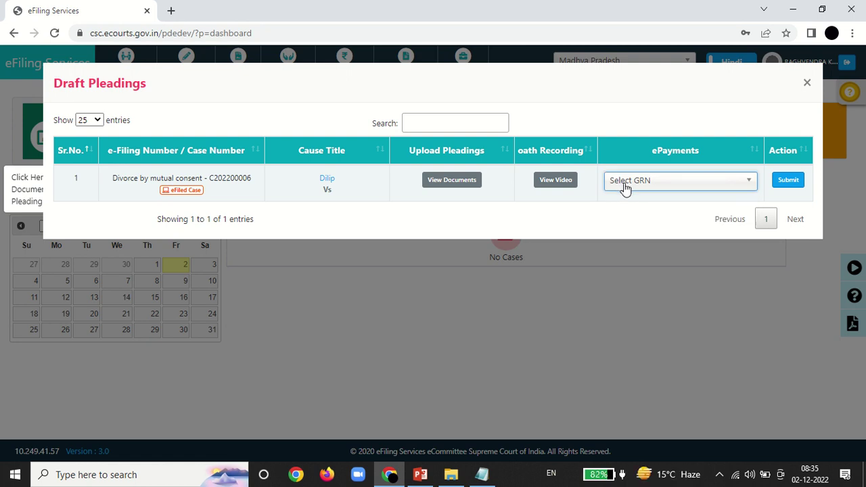
{"action": "left_click", "coordinate": [625, 188]}
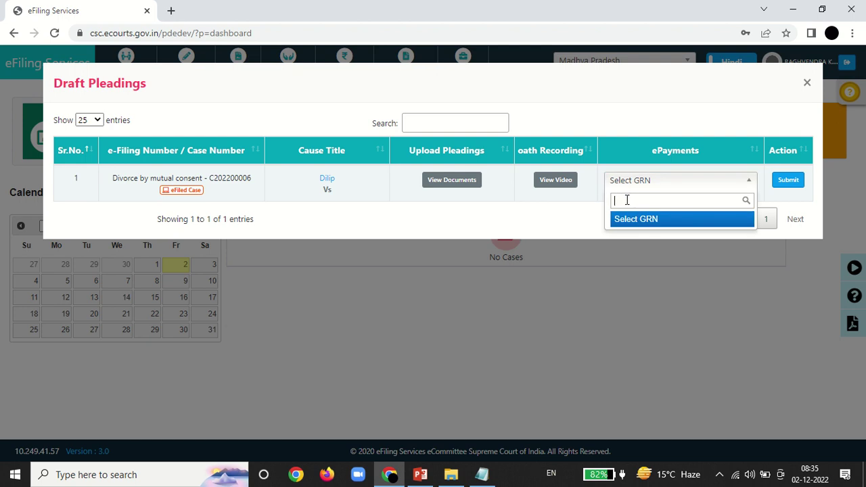
{"action": "left_click", "coordinate": [580, 214]}
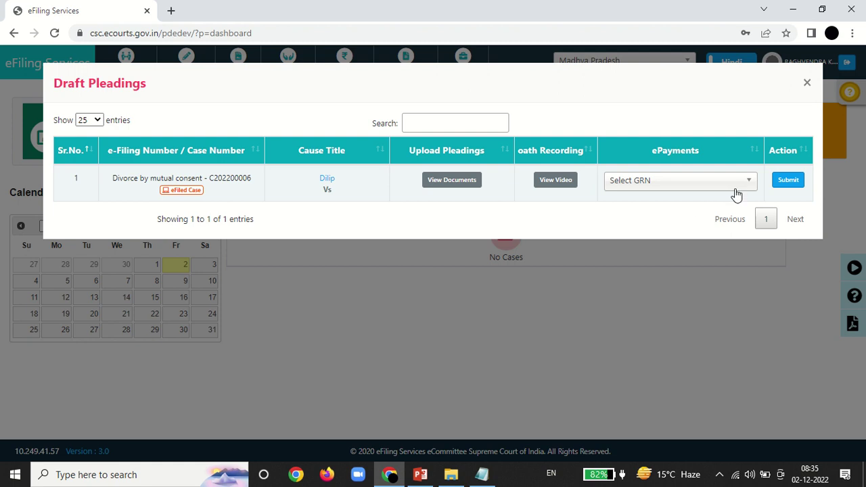
{"action": "left_click", "coordinate": [789, 180]}
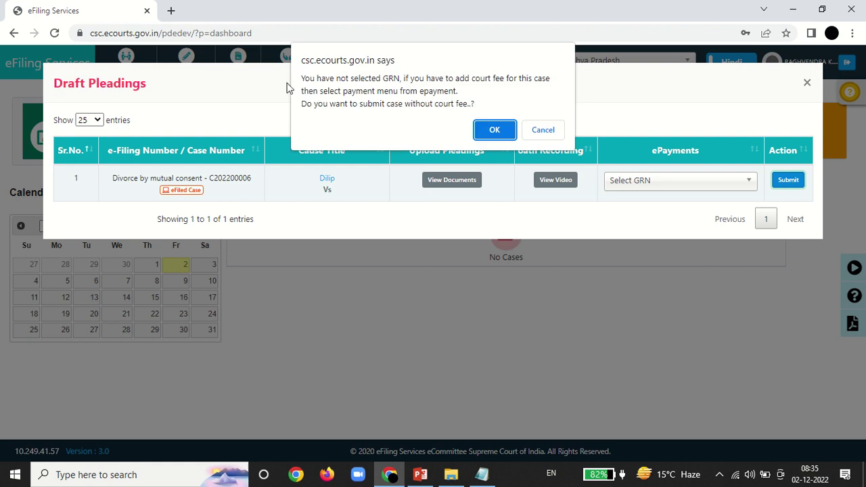
{"action": "left_click", "coordinate": [494, 133]}
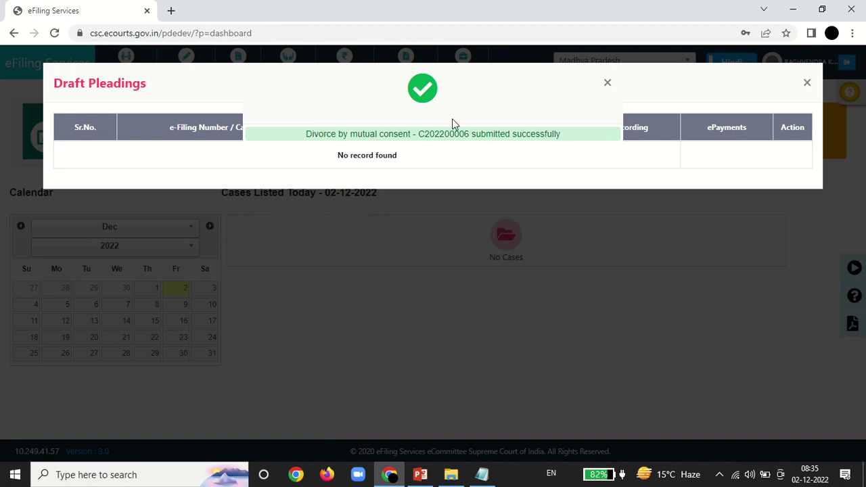
{"action": "left_click", "coordinate": [606, 83]}
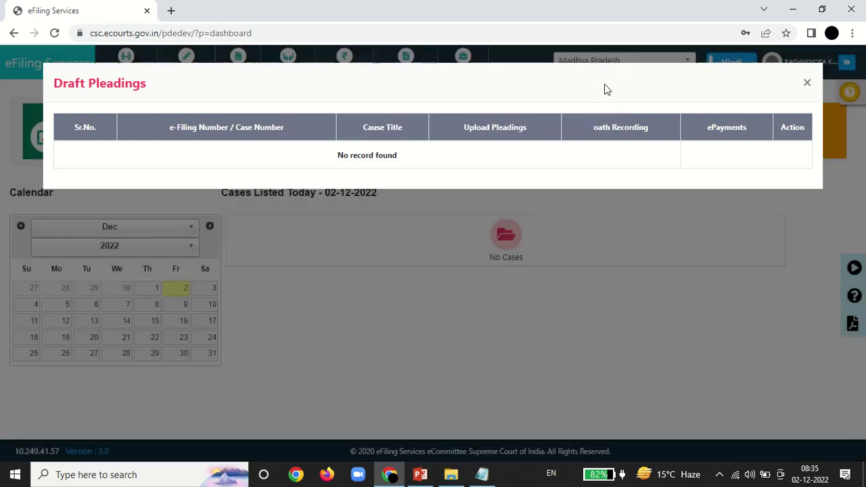
{"action": "left_click", "coordinate": [806, 82]}
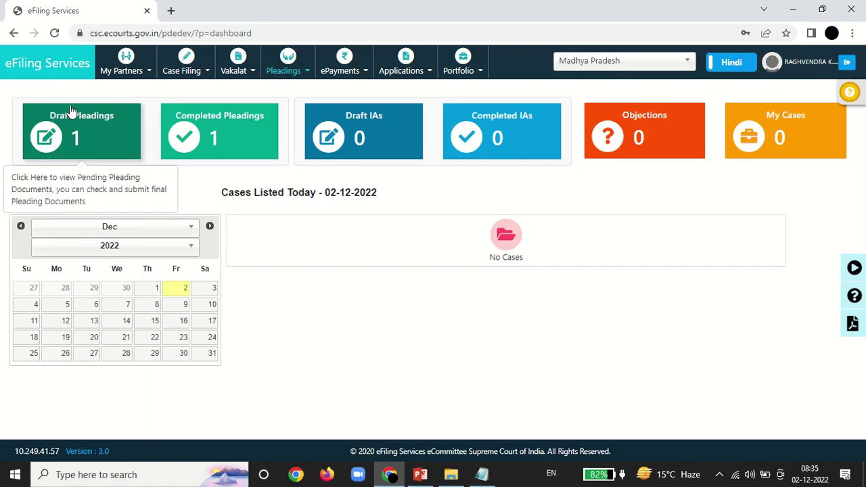
Step: Reload the dashboard so the tiles update to 0 draft and 2 completed pleadings
{"action": "left_click", "coordinate": [59, 74]}
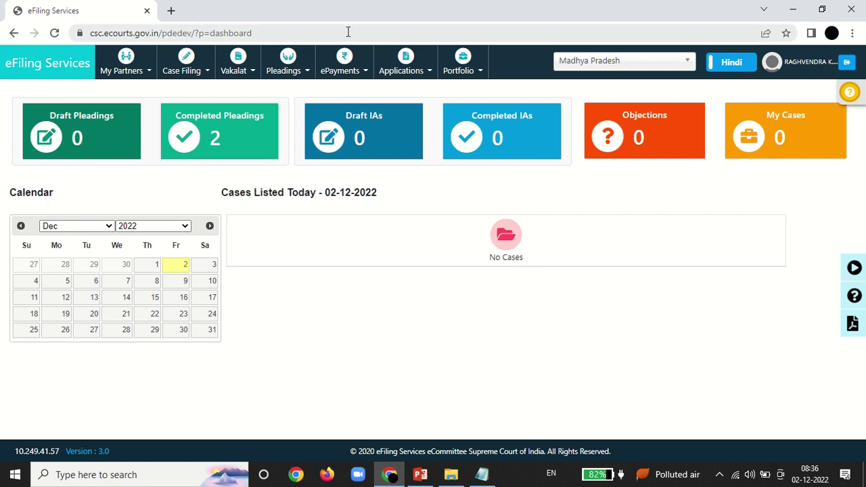
{"action": "mouse_move", "coordinate": [382, 4]}
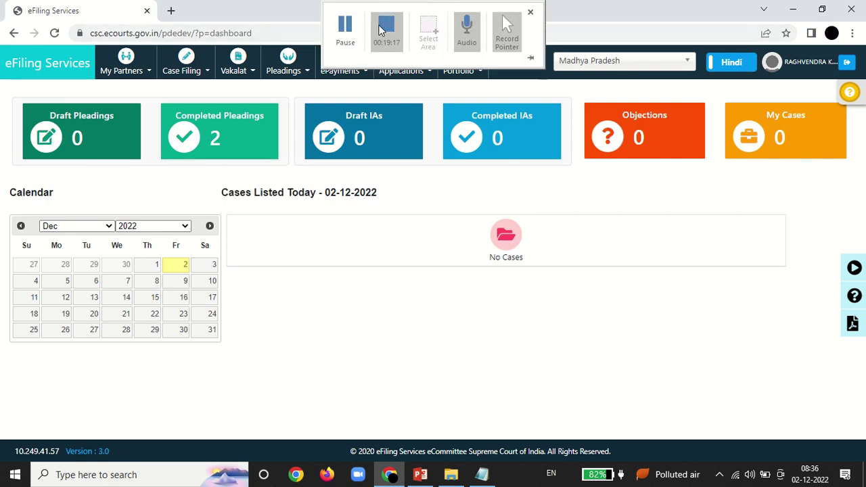